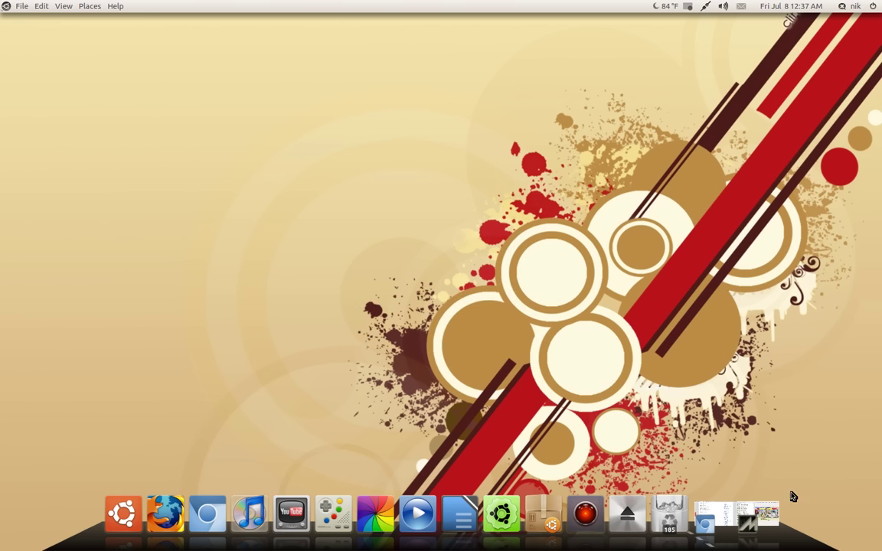
Switch to M.A.M.E. Catalog / Launcher II and preview Street Fighter Zero (Hispanic 950627) and Street Fighter Zero 2 Alpha (Hispanic 960813).
{"action": "left_click", "coordinate": [748, 513]}
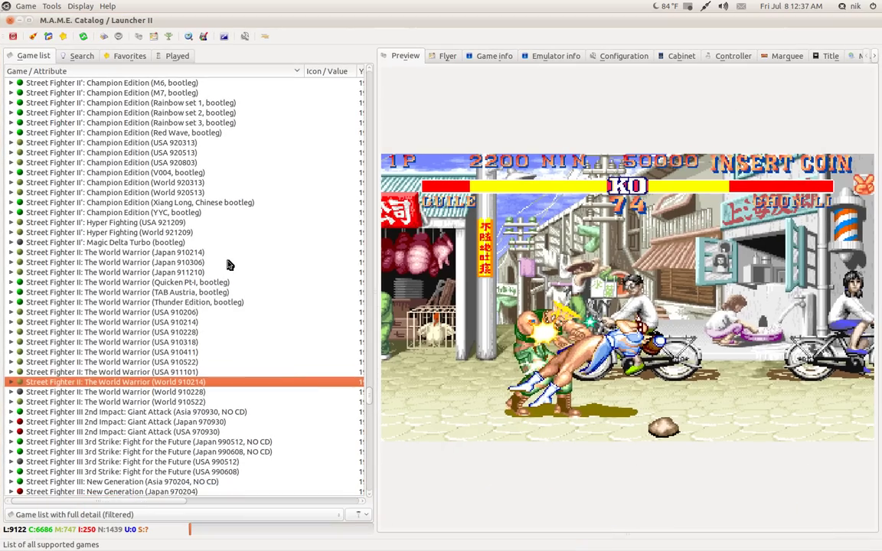
{"action": "scroll", "coordinate": [225, 265], "scroll_direction": "down", "scroll_amount": 8}
{"action": "left_click", "coordinate": [165, 303]}
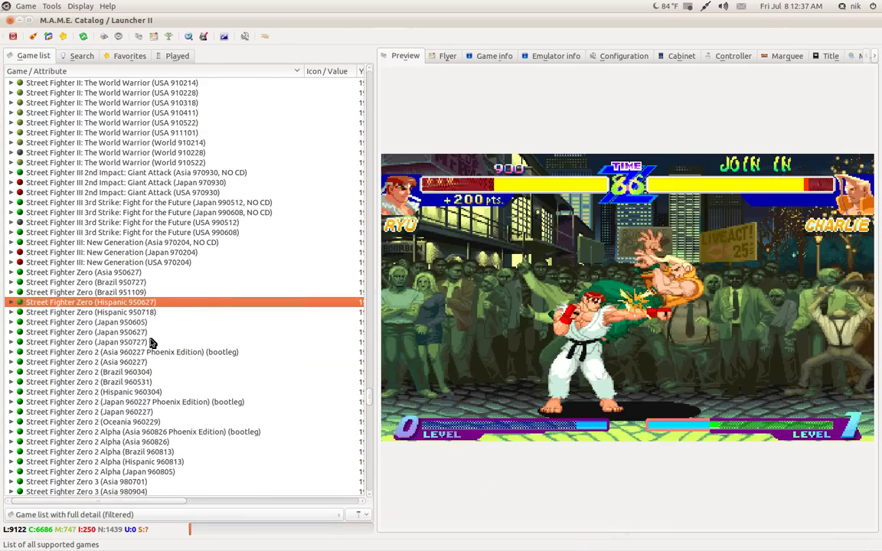
{"action": "scroll", "coordinate": [151, 343], "scroll_direction": "down", "scroll_amount": 2}
{"action": "left_click", "coordinate": [155, 336]}
{"action": "left_click", "coordinate": [151, 345]}
{"action": "scroll", "coordinate": [150, 350], "scroll_direction": "down", "scroll_amount": 3}
{"action": "left_click", "coordinate": [136, 314]}
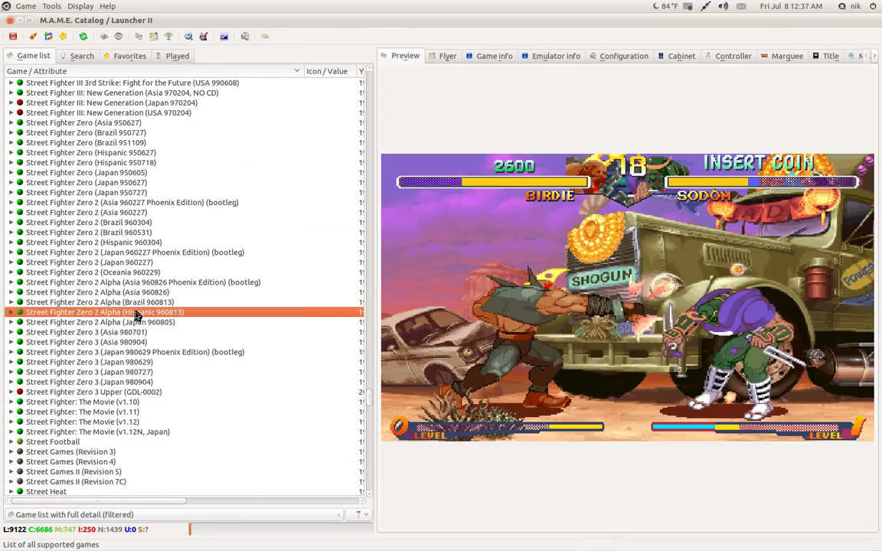
Preview the two Asia 960227 versions of Street Fighter Zero 2, including the Phoenix Edition bootleg.
{"action": "key", "text": "Up"}
{"action": "key", "text": "Up"}
{"action": "scroll", "coordinate": [134, 306], "scroll_direction": "up", "scroll_amount": 3}
{"action": "left_click", "coordinate": [136, 303]}
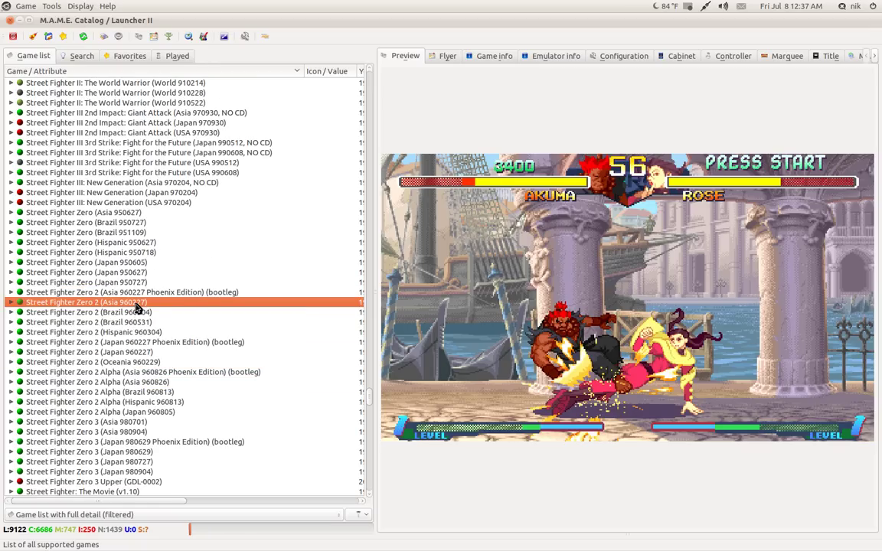
{"action": "key", "text": "Up"}
{"action": "scroll", "coordinate": [135, 305], "scroll_direction": "up", "scroll_amount": 4}
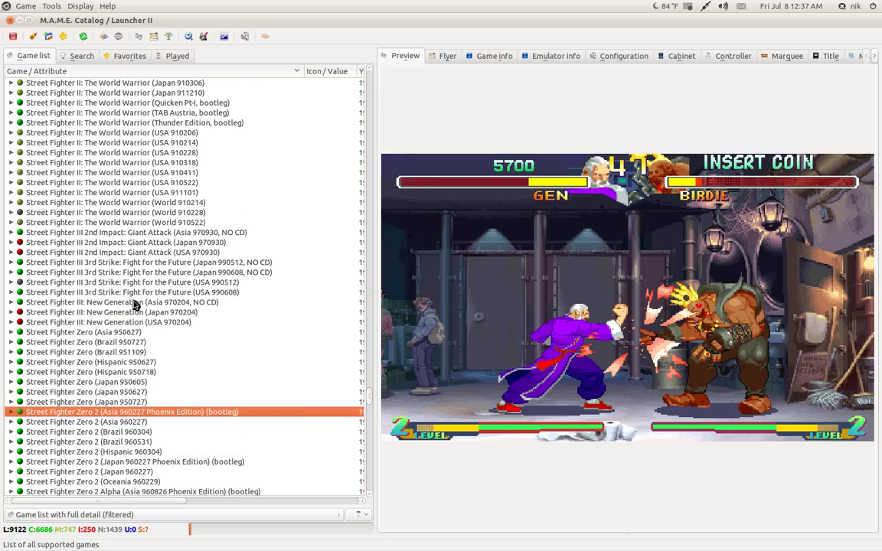
Preview Street Fighter II: The World Warrior (USA 910411) and Street Fighter III 2nd Impact: Giant Attack (Japan 970930).
{"action": "left_click", "coordinate": [266, 174]}
{"action": "scroll", "coordinate": [169, 280], "scroll_direction": "up", "scroll_amount": 2}
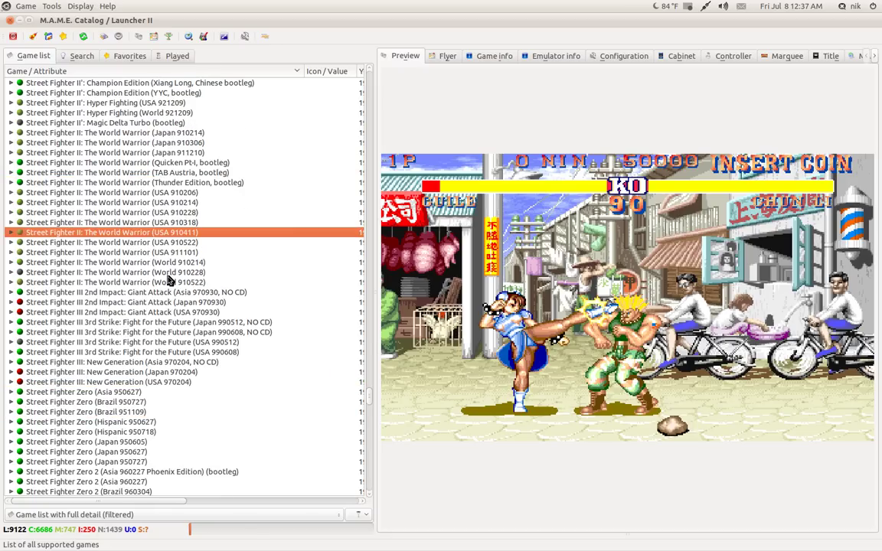
{"action": "left_click", "coordinate": [161, 303]}
{"action": "scroll", "coordinate": [161, 305], "scroll_direction": "up", "scroll_amount": 4}
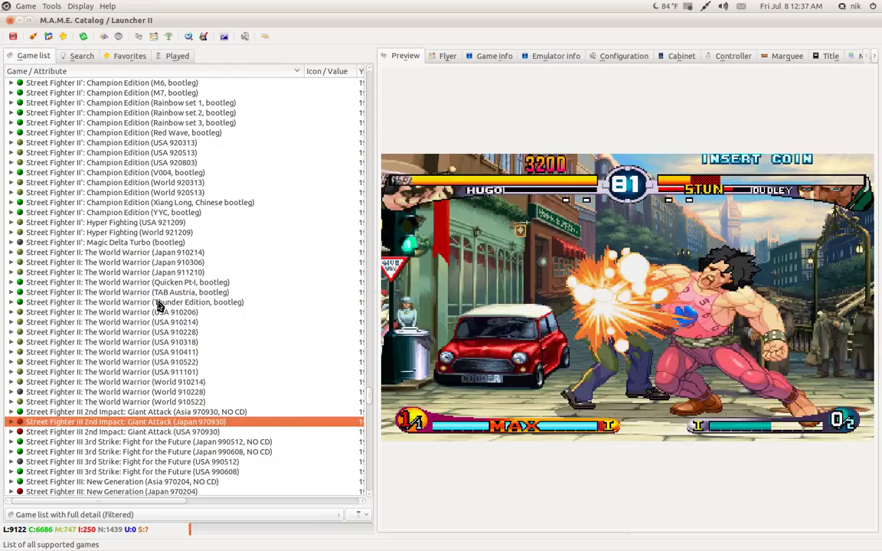
Preview The World Warrior (Thunder Edition, bootleg) and Street Fighter II': Champion Edition (Red Wave, bootleg).
{"action": "left_click", "coordinate": [159, 305]}
{"action": "scroll", "coordinate": [159, 305], "scroll_direction": "up", "scroll_amount": 1}
{"action": "scroll", "coordinate": [159, 305], "scroll_direction": "up", "scroll_amount": 3}
{"action": "left_click", "coordinate": [159, 303]}
{"action": "left_click", "coordinate": [147, 252]}
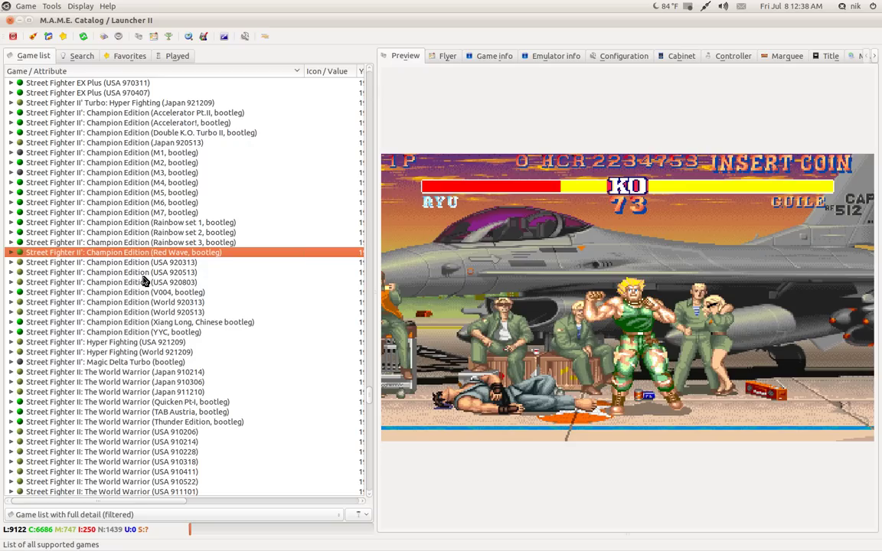
Preview the USA 910214 and World 910228 versions of Street Fighter II: The World Warrior.
{"action": "scroll", "coordinate": [145, 284], "scroll_direction": "down", "scroll_amount": 4}
{"action": "left_click", "coordinate": [148, 292]}
{"action": "left_click", "coordinate": [168, 321]}
{"action": "scroll", "coordinate": [170, 321], "scroll_direction": "down", "scroll_amount": 4}
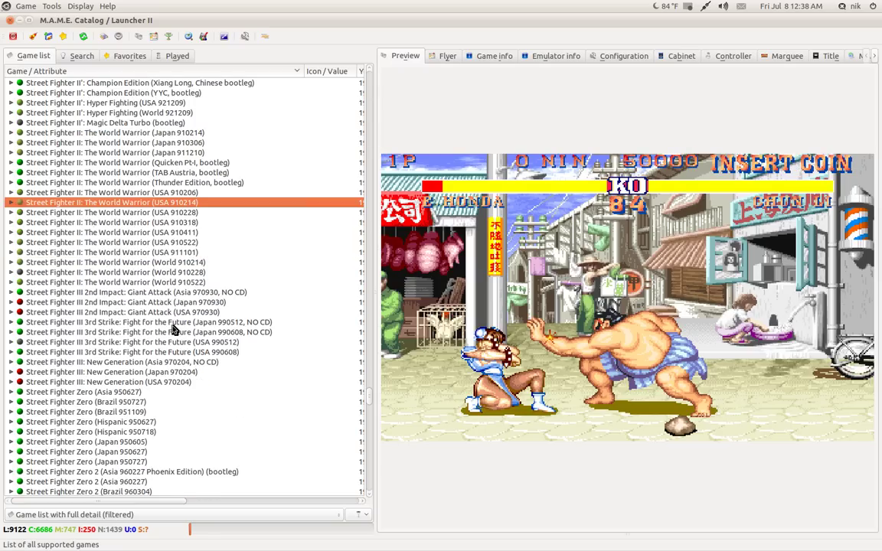
{"action": "left_click", "coordinate": [180, 292]}
{"action": "left_click", "coordinate": [176, 272]}
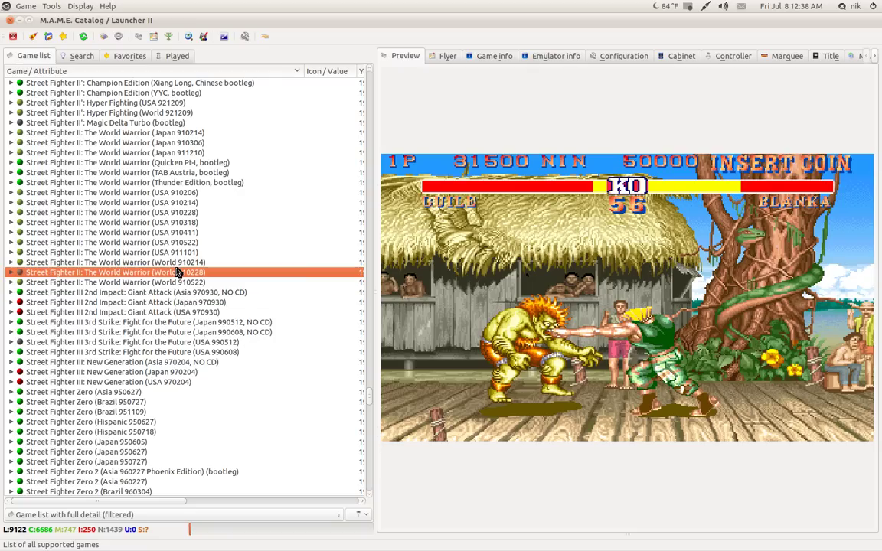
Look through the game list from Street Fighter III down to the Super titles, and minimise the launcher window.
{"action": "scroll", "coordinate": [176, 272], "scroll_direction": "up", "scroll_amount": 1}
{"action": "scroll", "coordinate": [198, 272], "scroll_direction": "down", "scroll_amount": 7}
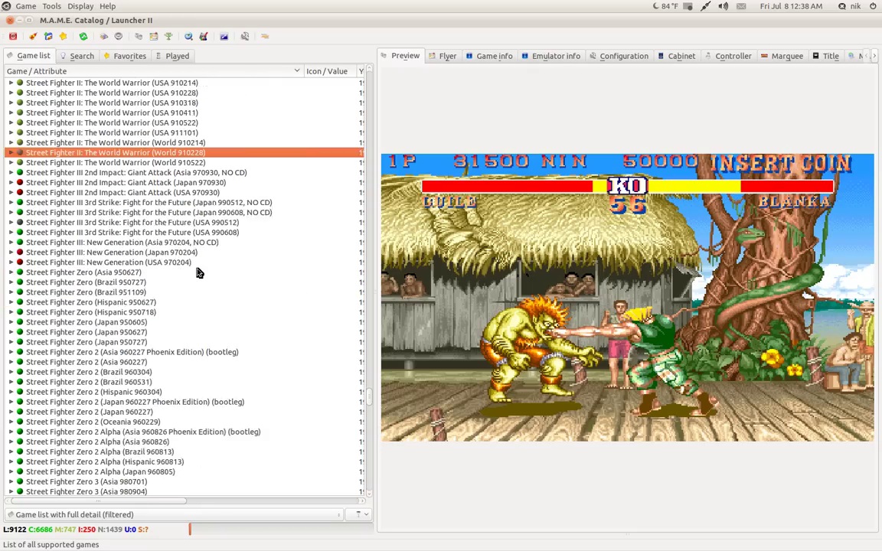
{"action": "scroll", "coordinate": [198, 272], "scroll_direction": "down", "scroll_amount": 6}
{"action": "scroll", "coordinate": [198, 273], "scroll_direction": "up", "scroll_amount": 5}
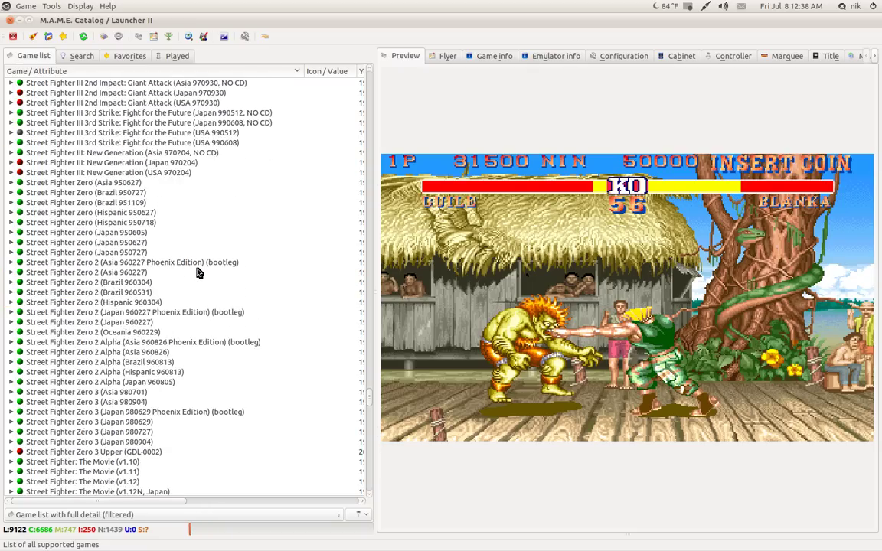
{"action": "scroll", "coordinate": [197, 273], "scroll_direction": "down", "scroll_amount": 5}
{"action": "scroll", "coordinate": [198, 272], "scroll_direction": "down", "scroll_amount": 16}
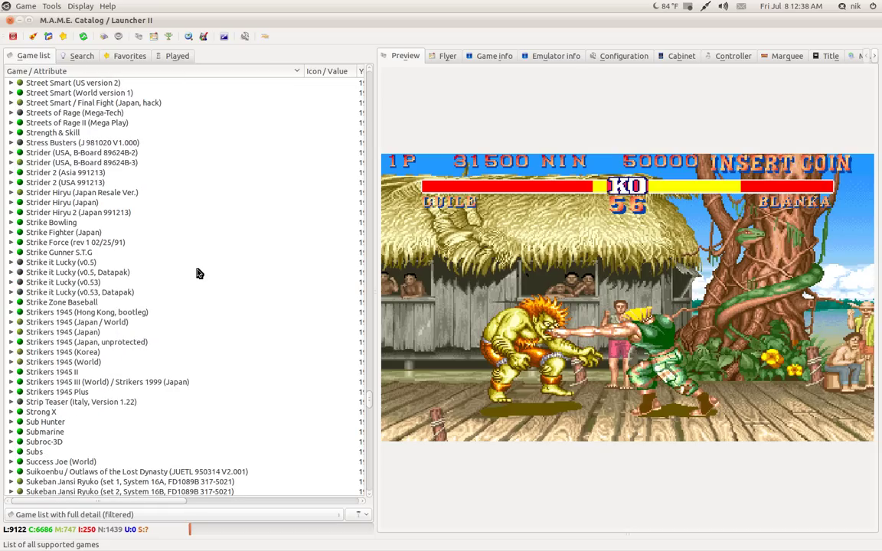
{"action": "scroll", "coordinate": [198, 272], "scroll_direction": "down", "scroll_amount": 15}
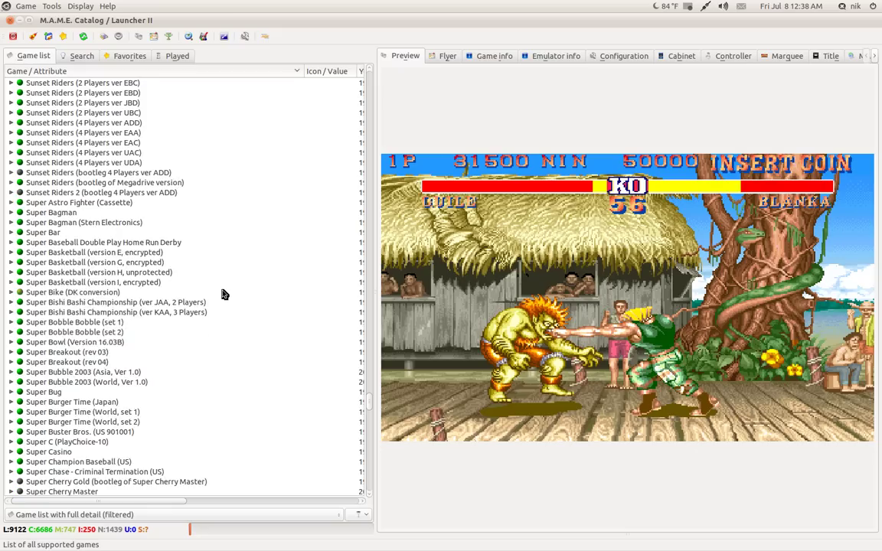
{"action": "scroll", "coordinate": [225, 292], "scroll_direction": "down", "scroll_amount": 2}
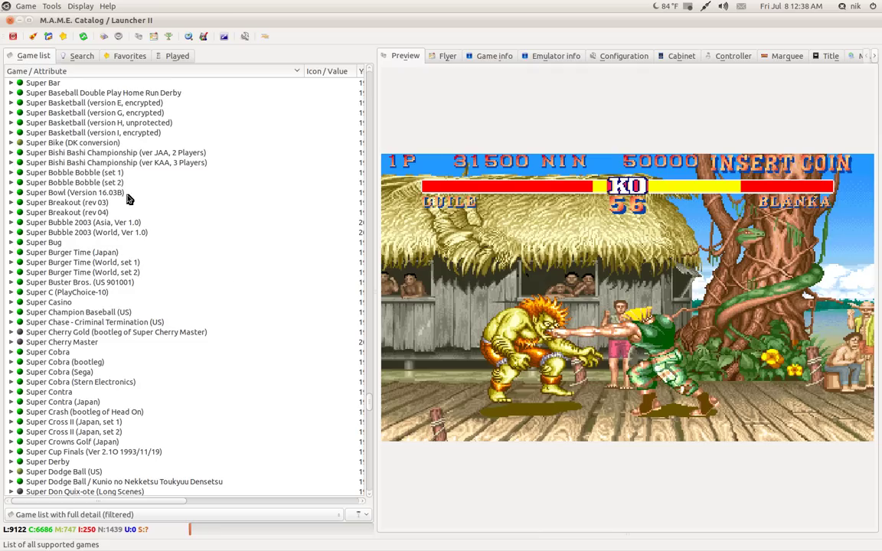
{"action": "left_click", "coordinate": [18, 22]}
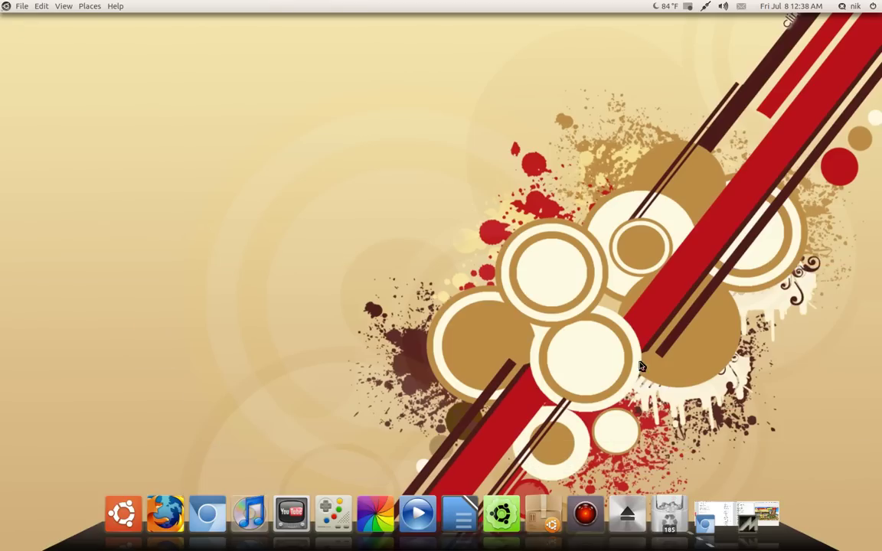
Switch to Chromium and highlight the Dance Dance Revolution 4th Mix Solo title and its file name a33aba02.chd in the CHD list.
{"action": "left_click", "coordinate": [712, 522]}
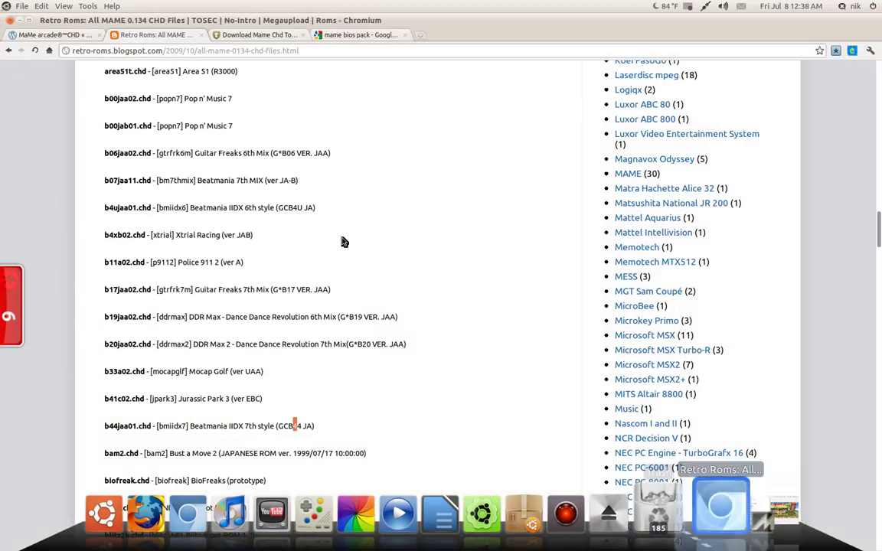
{"action": "scroll", "coordinate": [295, 272], "scroll_direction": "up", "scroll_amount": 6}
{"action": "scroll", "coordinate": [295, 272], "scroll_direction": "up", "scroll_amount": 9}
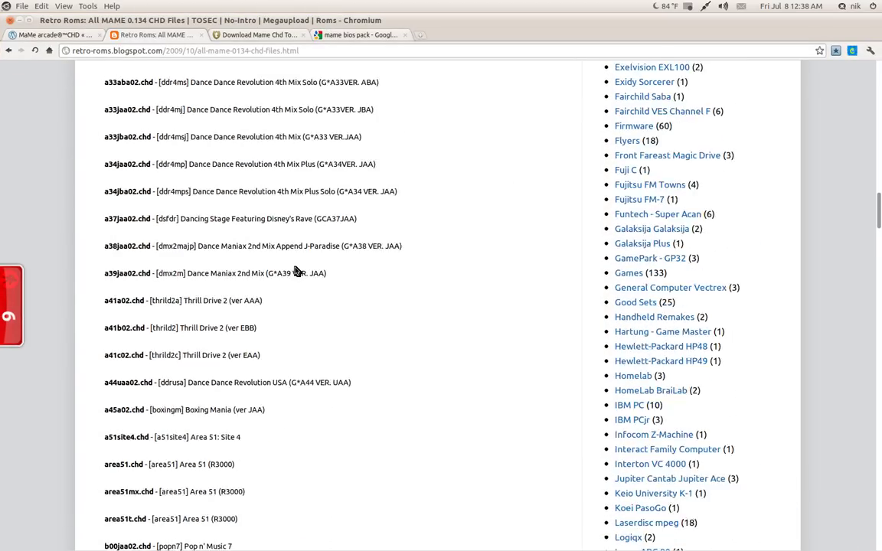
{"action": "left_click_drag", "start_coordinate": [194, 195], "coordinate": [316, 198]}
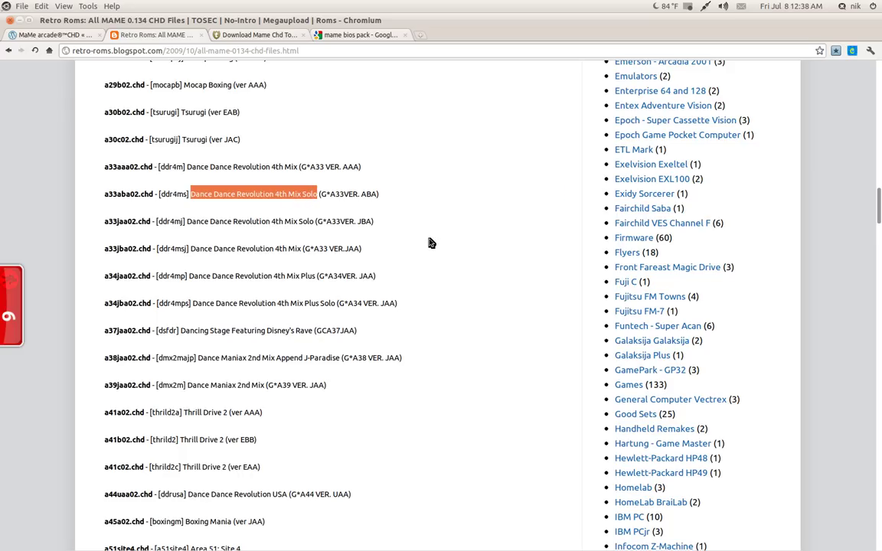
{"action": "left_click_drag", "start_coordinate": [105, 195], "coordinate": [154, 195]}
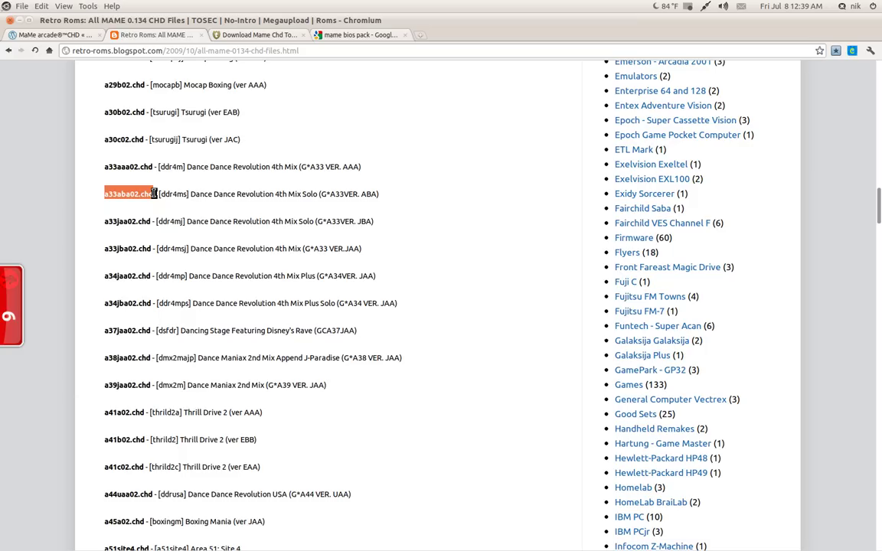
Highlight the Dance Dance Revolution 4th Mix title and its file name a33aaa02.chd in the CHD list.
{"action": "left_click", "coordinate": [233, 223]}
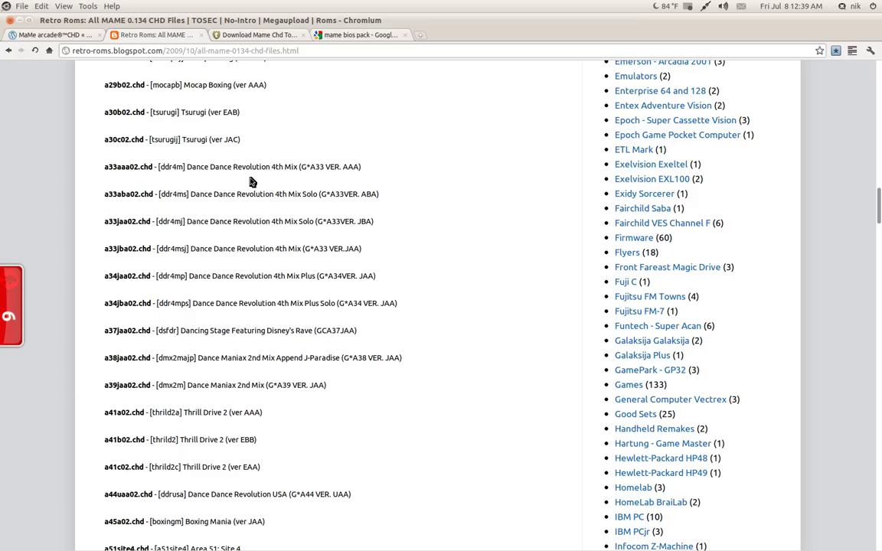
{"action": "left_click_drag", "start_coordinate": [187, 166], "coordinate": [256, 166]}
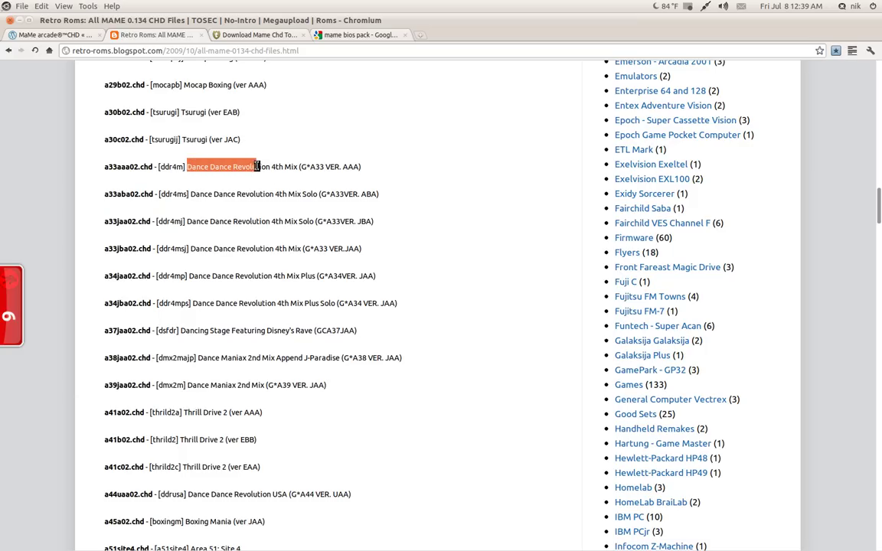
{"action": "left_click_drag", "start_coordinate": [155, 167], "coordinate": [116, 168]}
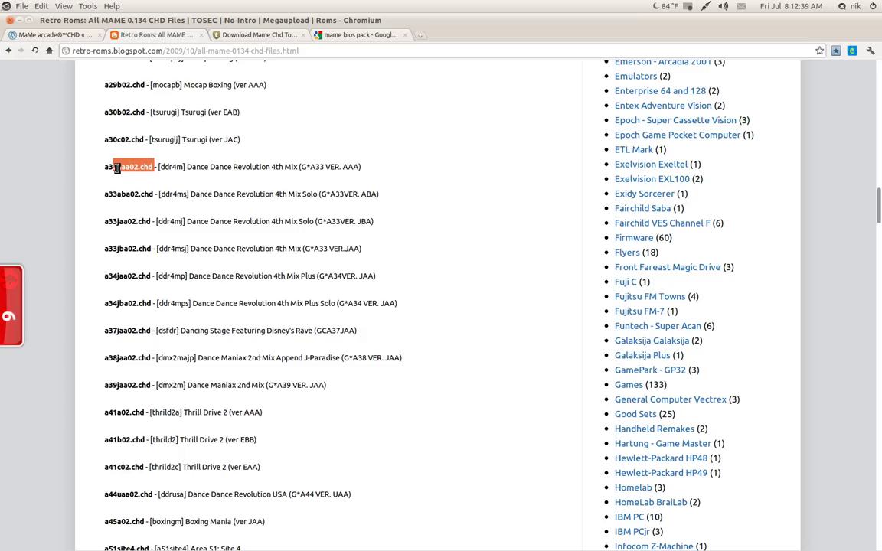
Examine the further CHD entries on the Retro Roms page, from Thrill Drive 2 to Dancing Stage Euro Mix 2.
{"action": "scroll", "coordinate": [248, 370], "scroll_direction": "down", "scroll_amount": 10}
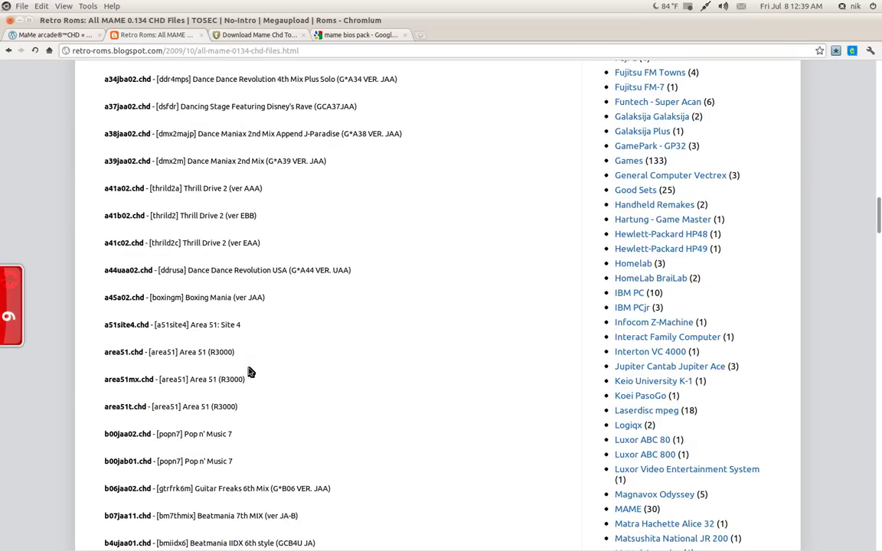
{"action": "scroll", "coordinate": [263, 371], "scroll_direction": "down", "scroll_amount": 4}
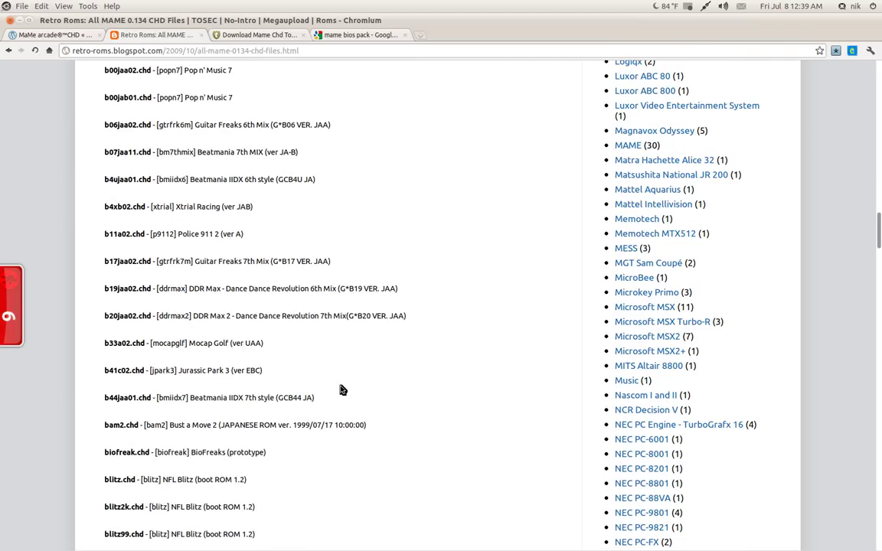
{"action": "scroll", "coordinate": [364, 393], "scroll_direction": "down", "scroll_amount": 2}
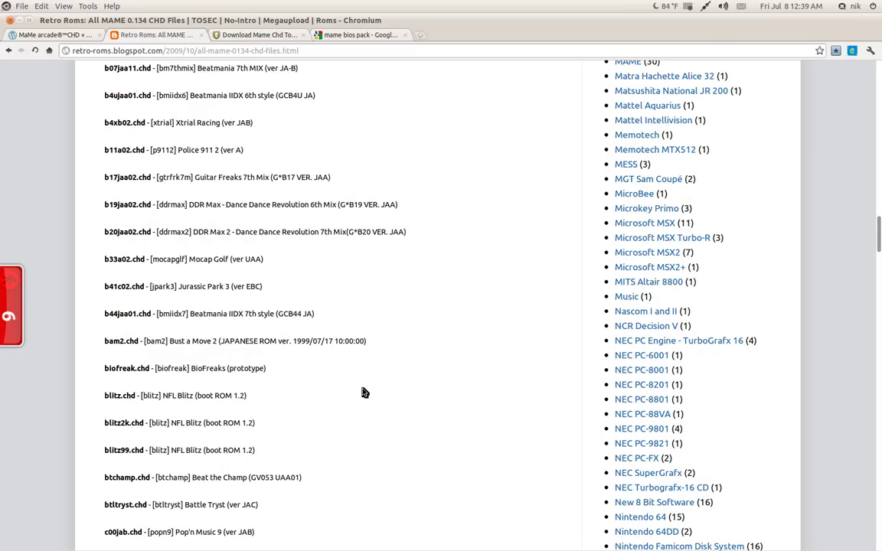
{"action": "scroll", "coordinate": [364, 393], "scroll_direction": "down", "scroll_amount": 6}
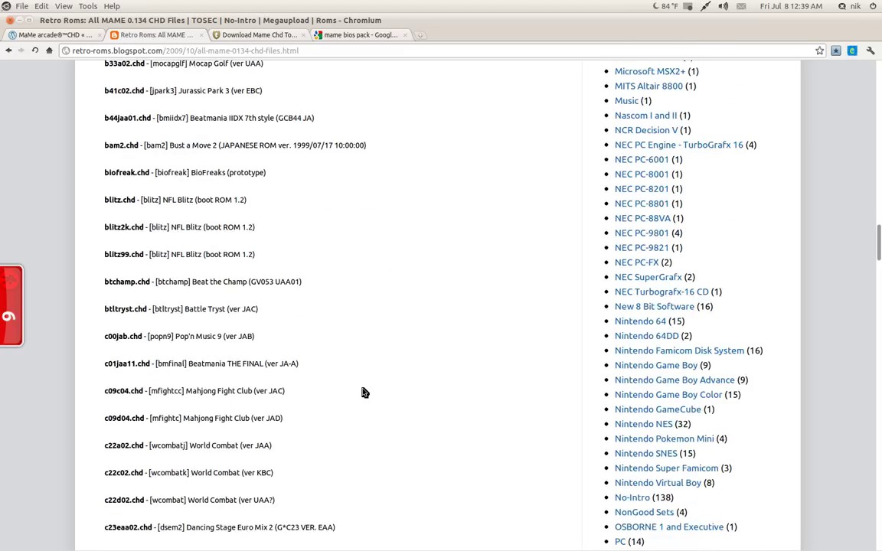
{"action": "scroll", "coordinate": [343, 168], "scroll_direction": "up", "scroll_amount": 4}
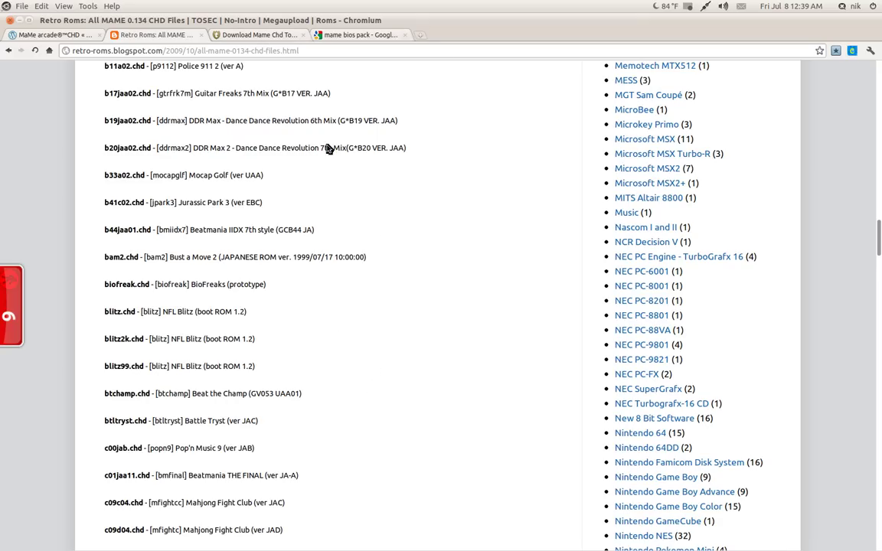
Review the KickassTorrents results for mame chd and the MaMe arcade CHD page of The Rockers Underground.
{"action": "left_click", "coordinate": [234, 34]}
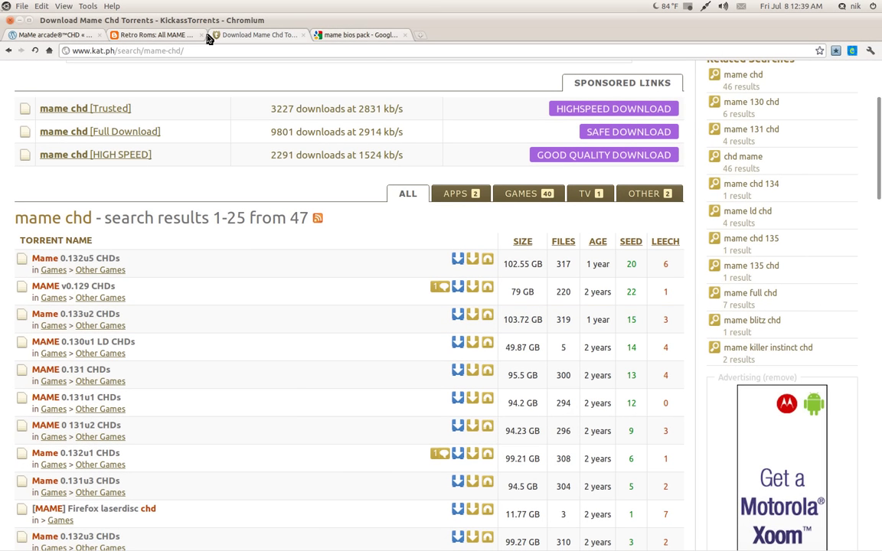
{"action": "left_click", "coordinate": [132, 37]}
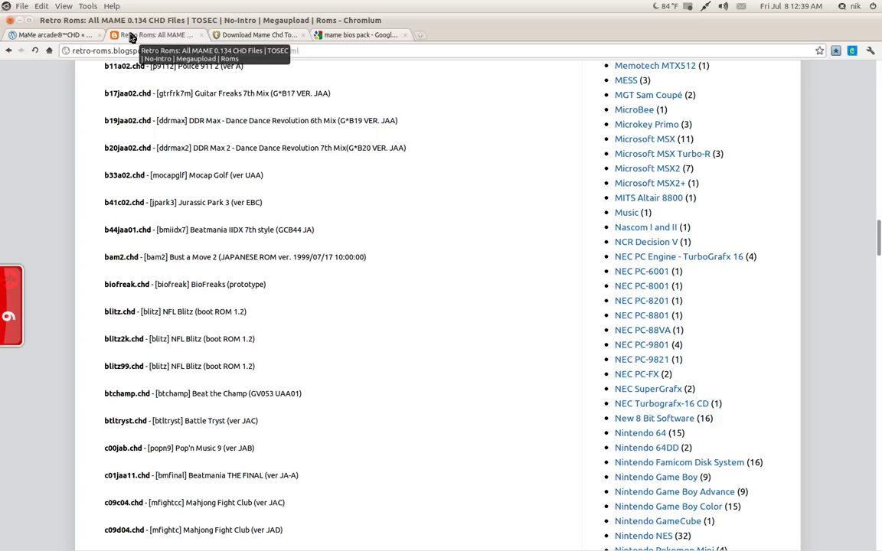
{"action": "left_click", "coordinate": [71, 36]}
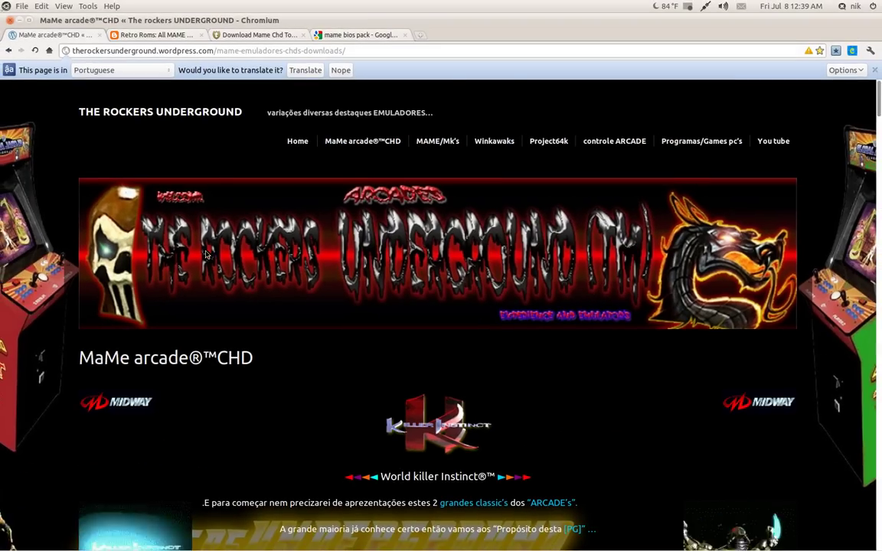
{"action": "scroll", "coordinate": [46, 286], "scroll_direction": "down", "scroll_amount": 5}
{"action": "scroll", "coordinate": [45, 285], "scroll_direction": "down", "scroll_amount": 5}
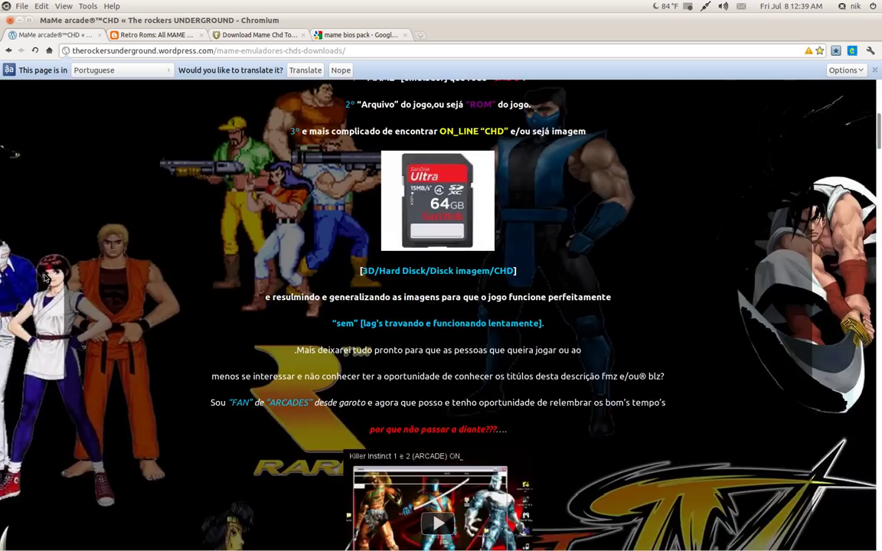
{"action": "scroll", "coordinate": [44, 278], "scroll_direction": "up", "scroll_amount": 6}
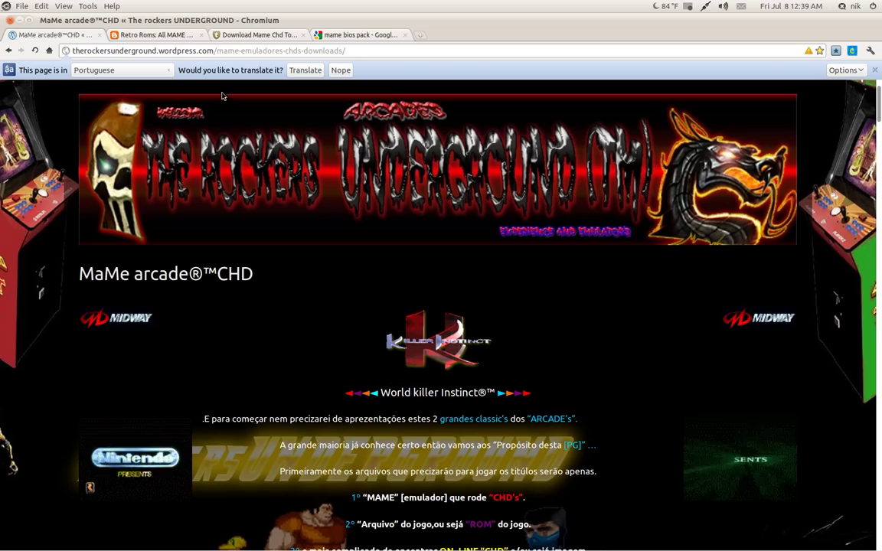
View the Google results for mame bios pack and minimise the browser window.
{"action": "left_click", "coordinate": [263, 35]}
{"action": "left_click", "coordinate": [356, 35]}
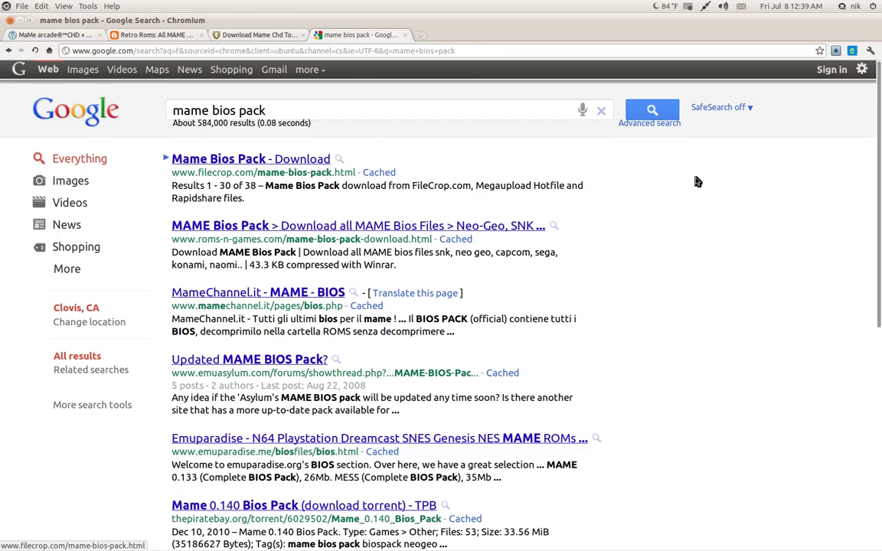
{"action": "left_click", "coordinate": [18, 19]}
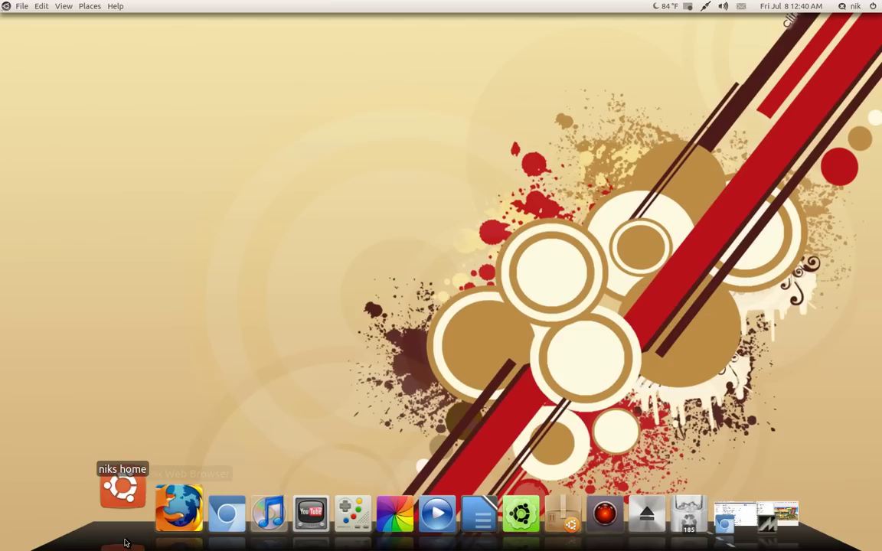
Open the home folder in the file manager, show hidden files, and go to the roms folder inside .mame.
{"action": "left_click", "coordinate": [124, 540]}
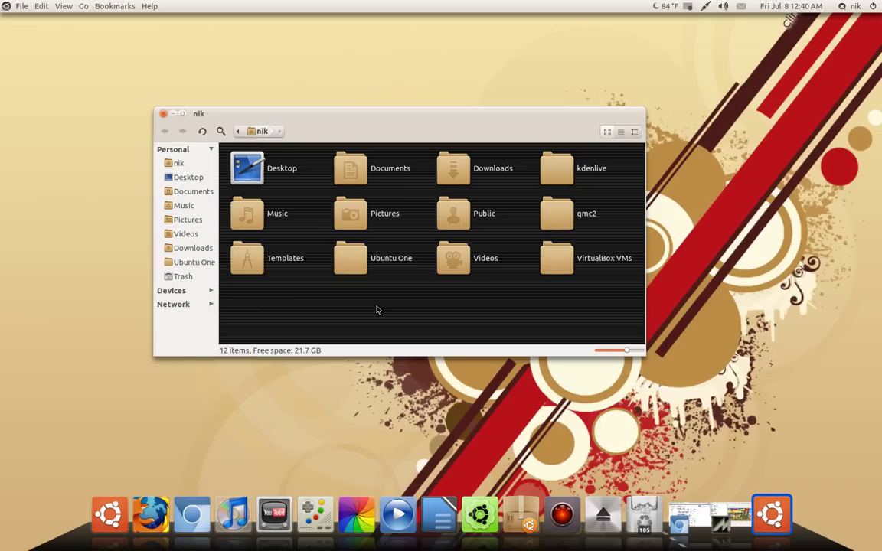
{"action": "key", "text": "ctrl+h"}
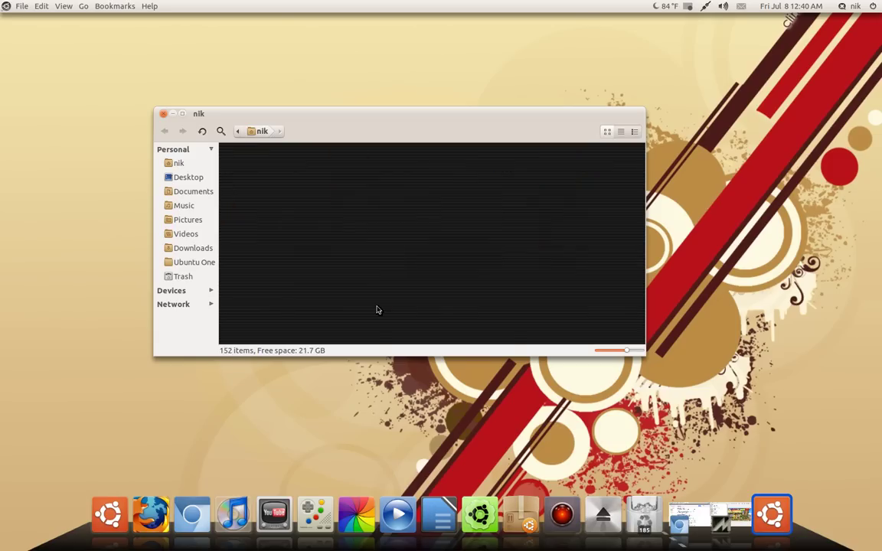
{"action": "type", "text": "."}
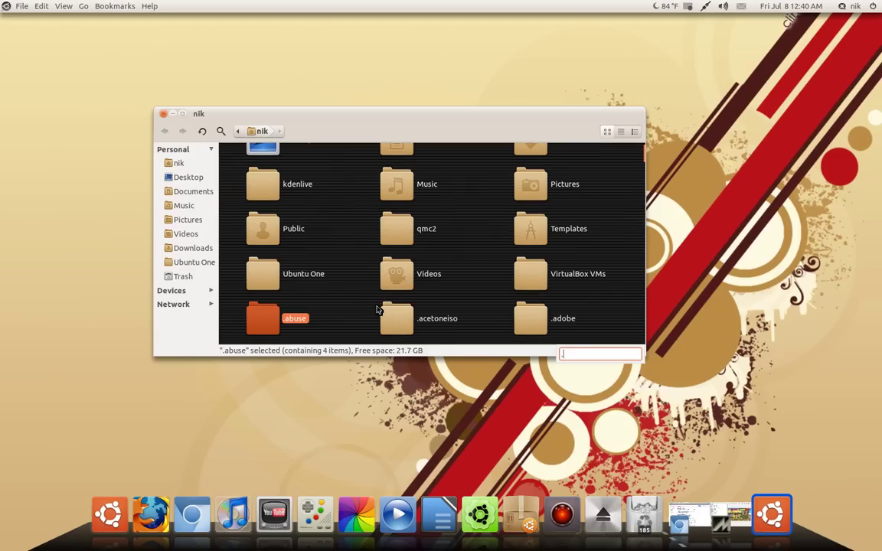
{"action": "type", "text": "mam"}
{"action": "key", "text": "Return"}
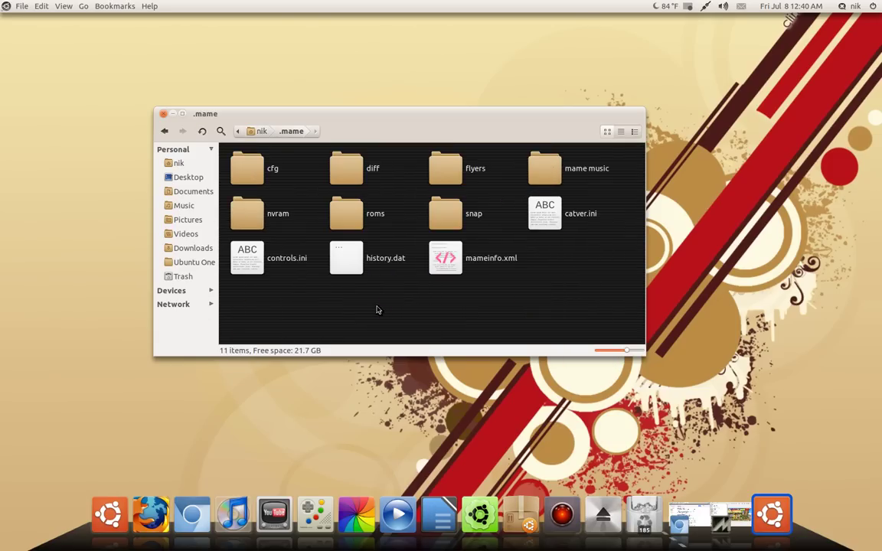
{"action": "double_click", "coordinate": [349, 216]}
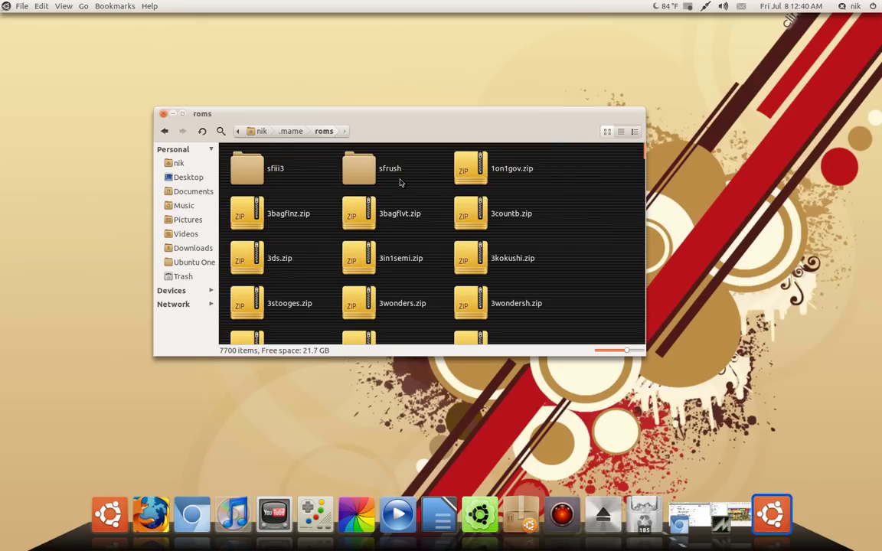
Inspect the CHD file inside the sfiii3 folder and return to the roms folder.
{"action": "left_click", "coordinate": [246, 169]}
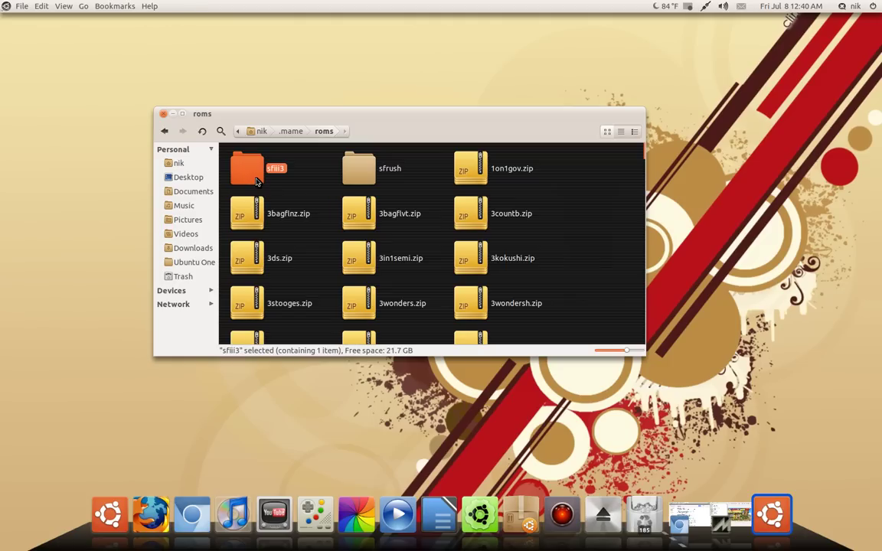
{"action": "right_click", "coordinate": [253, 182]}
{"action": "left_click", "coordinate": [282, 186]}
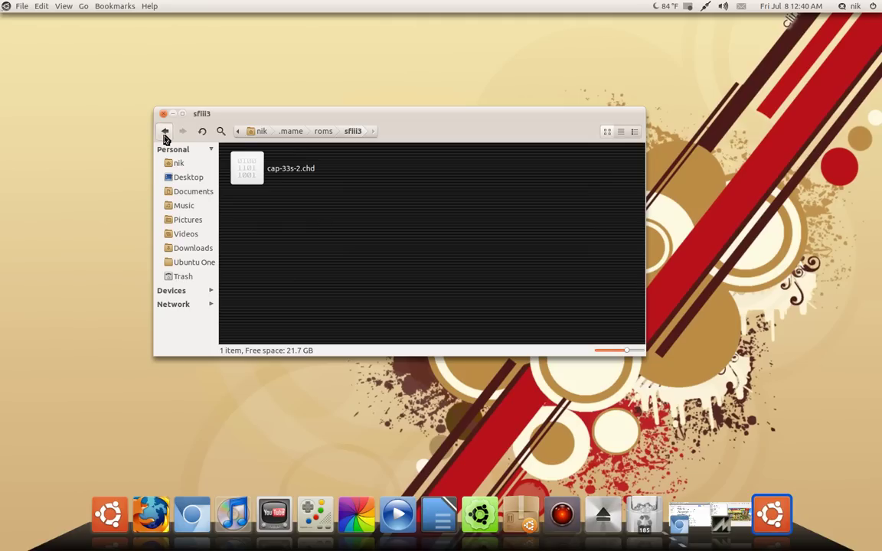
{"action": "left_click", "coordinate": [202, 131]}
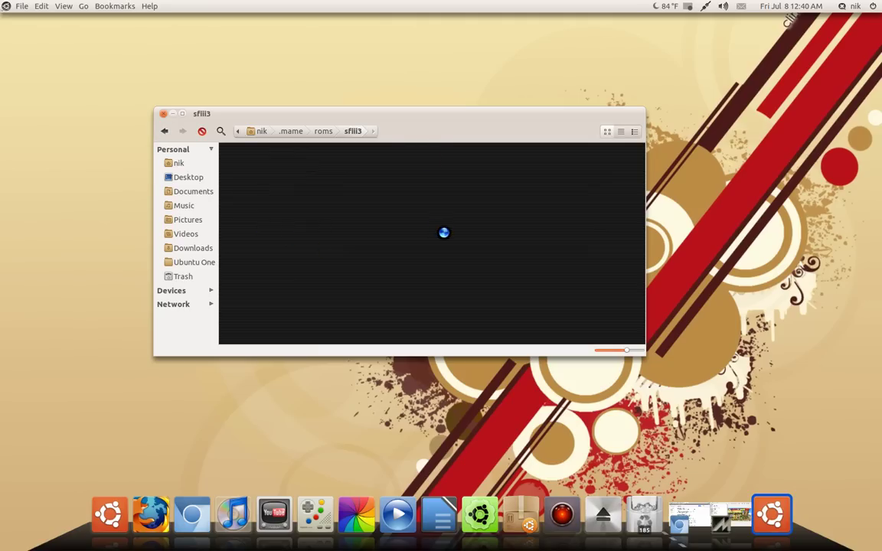
{"action": "left_click_drag", "start_coordinate": [428, 118], "coordinate": [430, 119]}
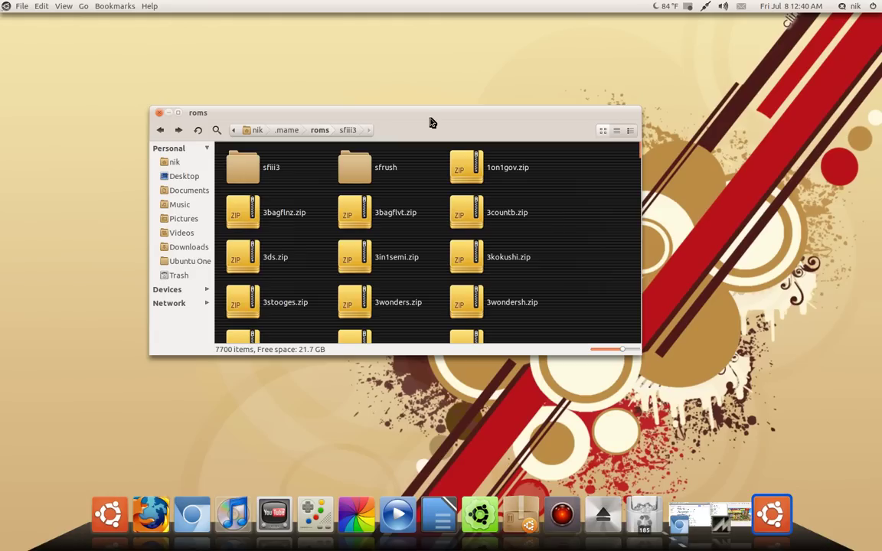
Look over the ROM zip archives in the roms folder and return to the sfrush folder at its start.
{"action": "scroll", "coordinate": [382, 245], "scroll_direction": "down", "scroll_amount": 2}
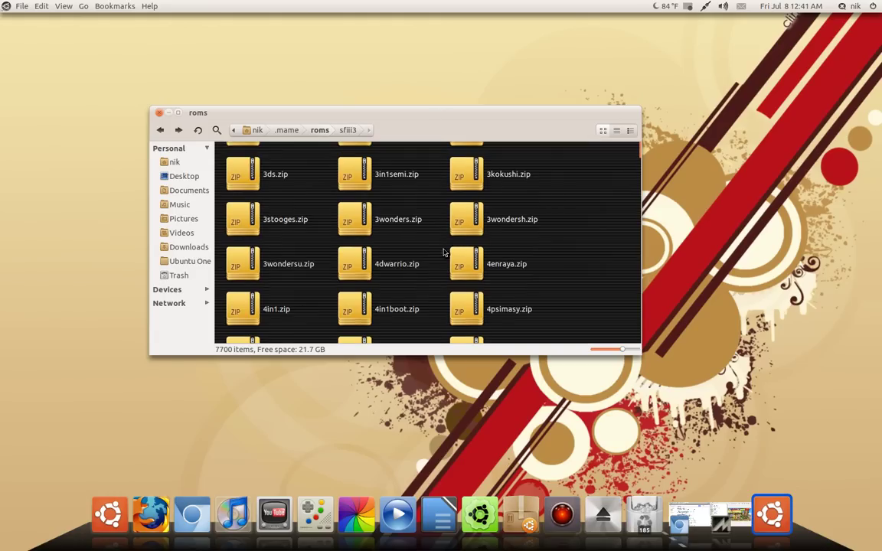
{"action": "left_click", "coordinate": [367, 268]}
{"action": "scroll", "coordinate": [387, 272], "scroll_direction": "up", "scroll_amount": 1}
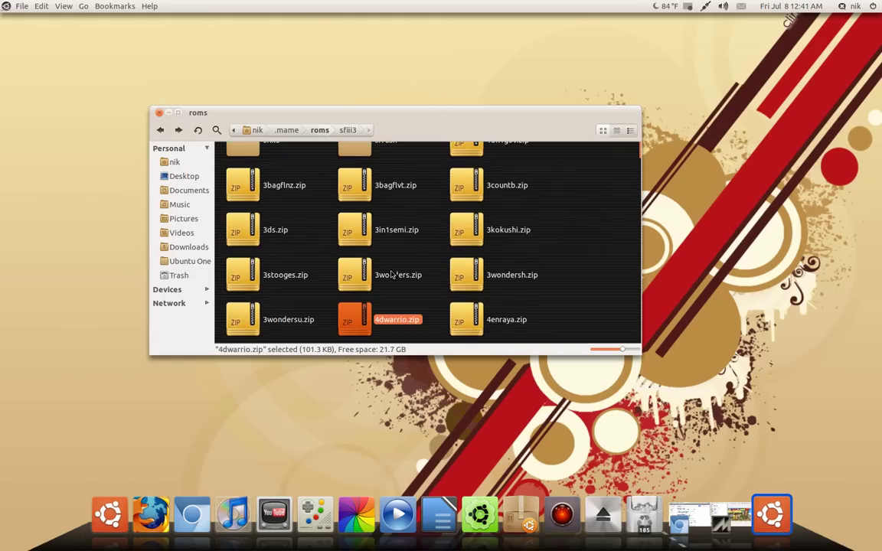
{"action": "scroll", "coordinate": [392, 274], "scroll_direction": "up", "scroll_amount": 1}
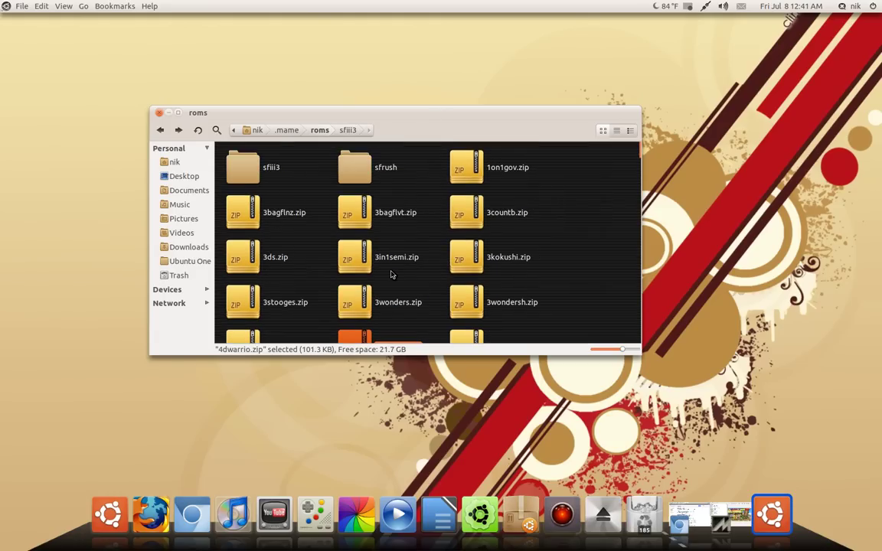
{"action": "left_click", "coordinate": [398, 176]}
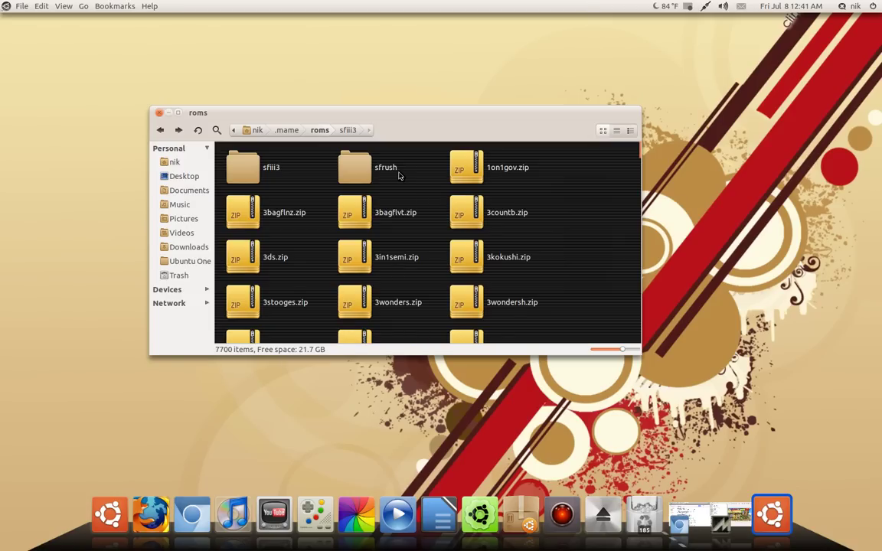
{"action": "left_click_drag", "start_coordinate": [363, 175], "coordinate": [377, 176]}
{"action": "left_click", "coordinate": [414, 180]}
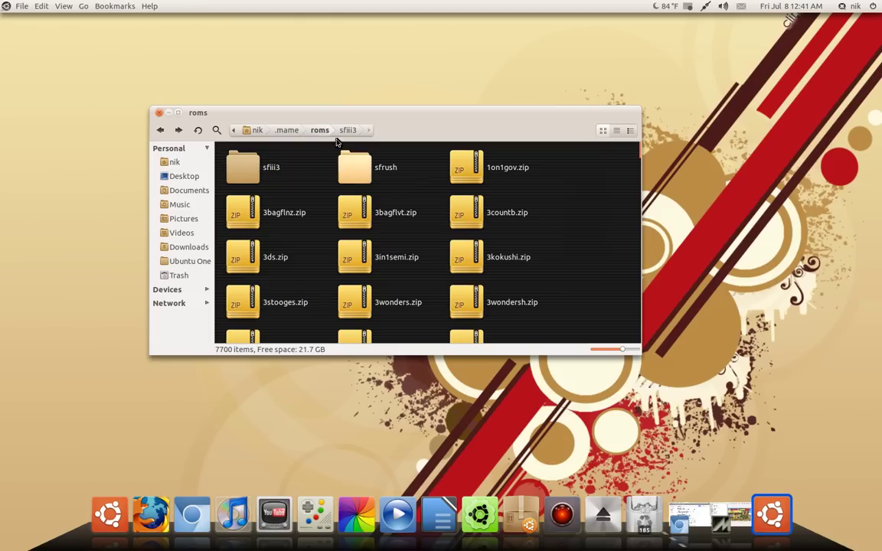
Open the sfrush folder, select sfrush.chd to inspect it, and close the file manager window.
{"action": "left_click", "coordinate": [359, 163]}
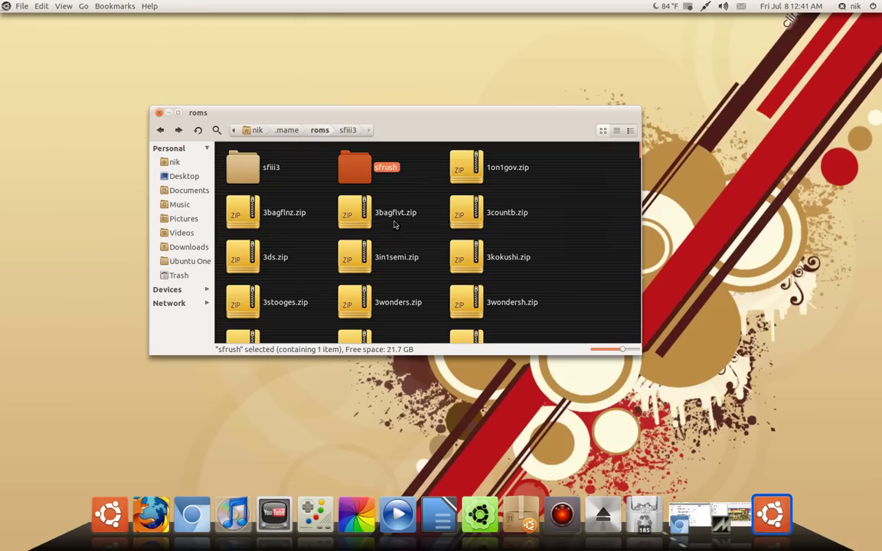
{"action": "right_click", "coordinate": [371, 173]}
{"action": "left_click", "coordinate": [379, 181]}
{"action": "mouse_move", "coordinate": [251, 174]}
{"action": "left_mouse_down"}
{"action": "mouse_move", "coordinate": [297, 205]}
{"action": "mouse_move", "coordinate": [256, 178]}
{"action": "mouse_move", "coordinate": [246, 184]}
{"action": "left_mouse_up"}
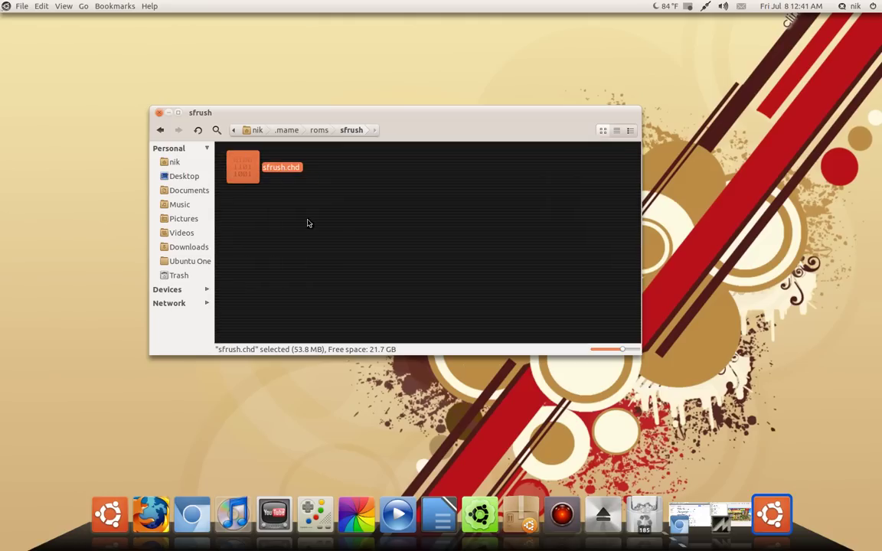
{"action": "left_click", "coordinate": [159, 115]}
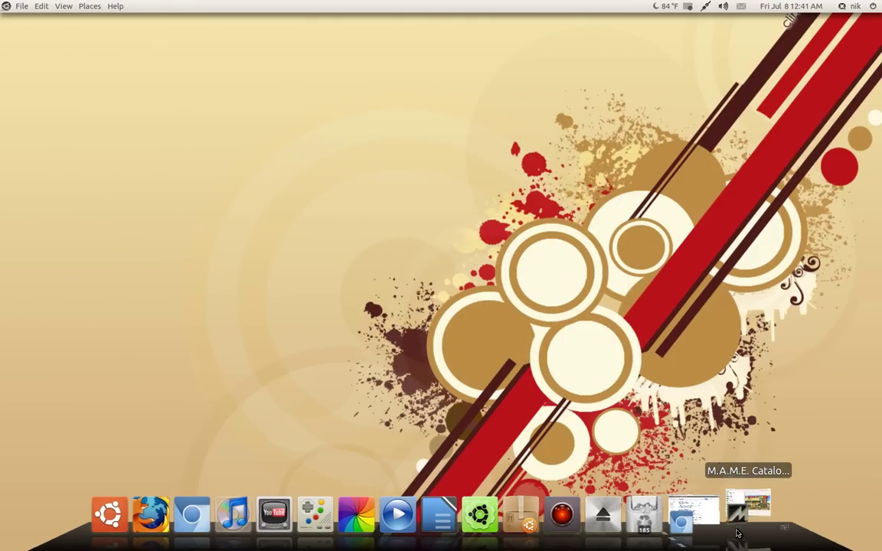
Switch to M.A.M.E. Catalog / Launcher II and jump from San Francisco Rush in the played games to its game list entry.
{"action": "left_click", "coordinate": [754, 509]}
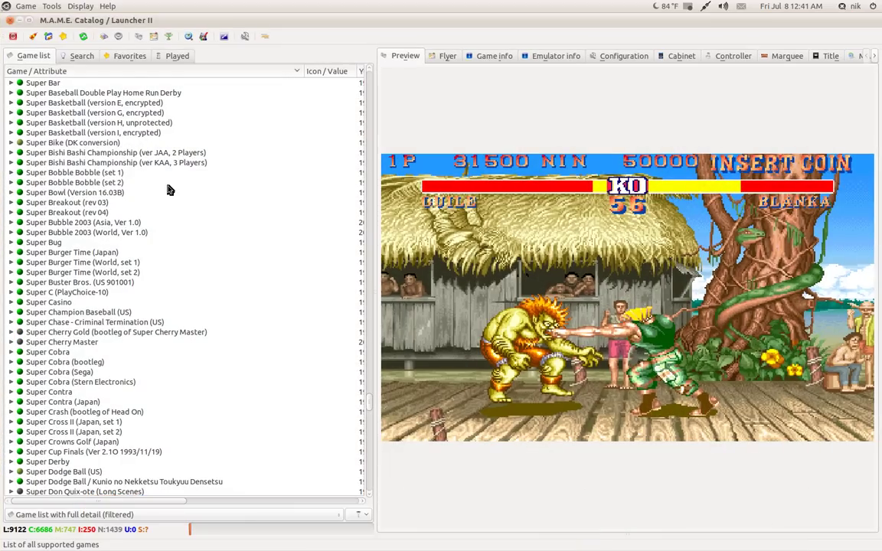
{"action": "scroll", "coordinate": [169, 190], "scroll_direction": "up", "scroll_amount": 10}
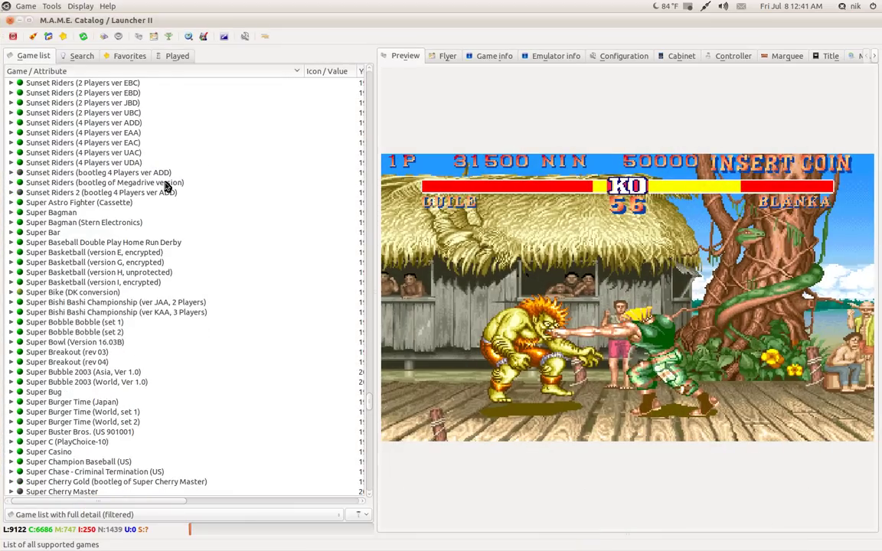
{"action": "left_click", "coordinate": [81, 59]}
{"action": "left_click", "coordinate": [107, 58]}
{"action": "left_click", "coordinate": [174, 59]}
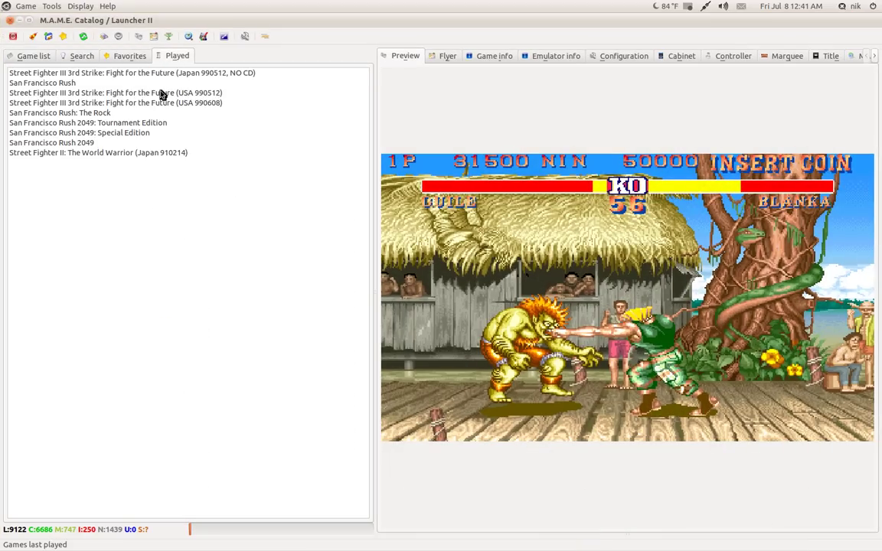
{"action": "left_click", "coordinate": [66, 83]}
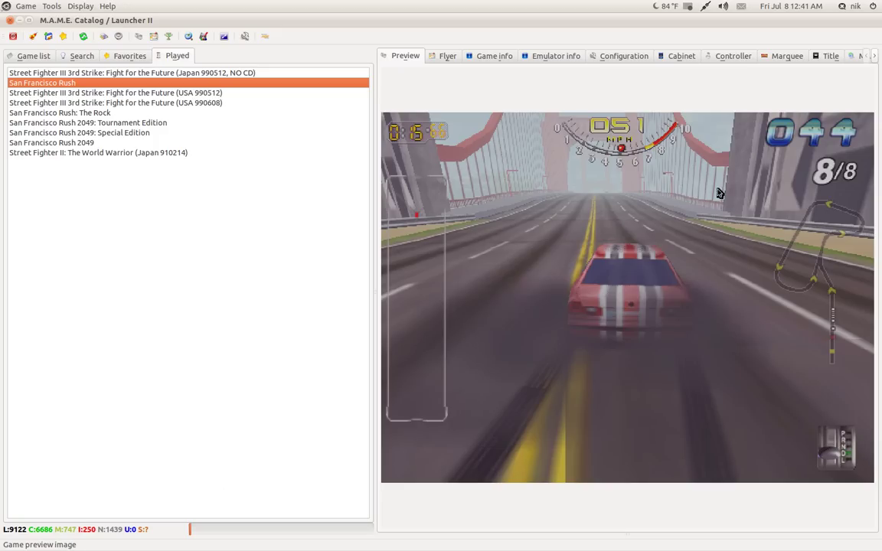
{"action": "key", "text": "Return"}
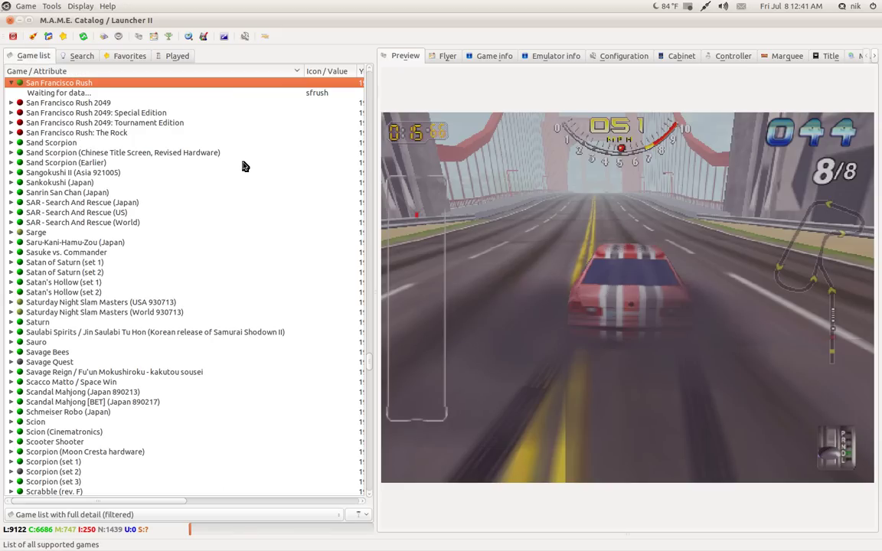
Play San Francisco Rush, passing the wheel calibration screen and inserting a coin to reach the track selection.
{"action": "right_click", "coordinate": [73, 84]}
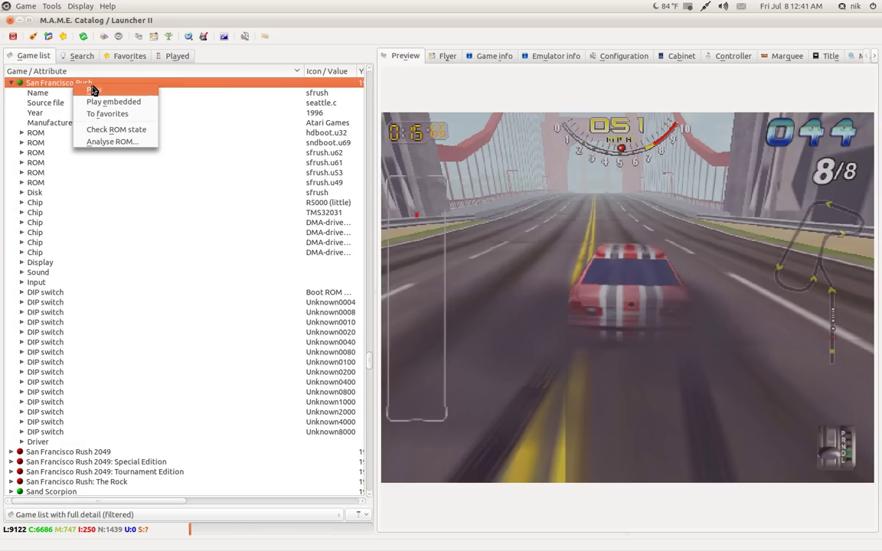
{"action": "left_click", "coordinate": [92, 93]}
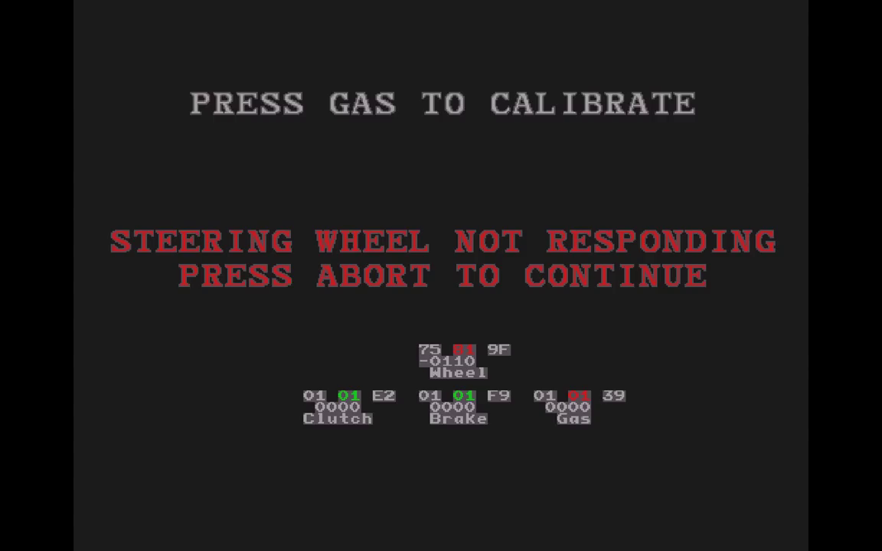
{"action": "key", "text": "1"}
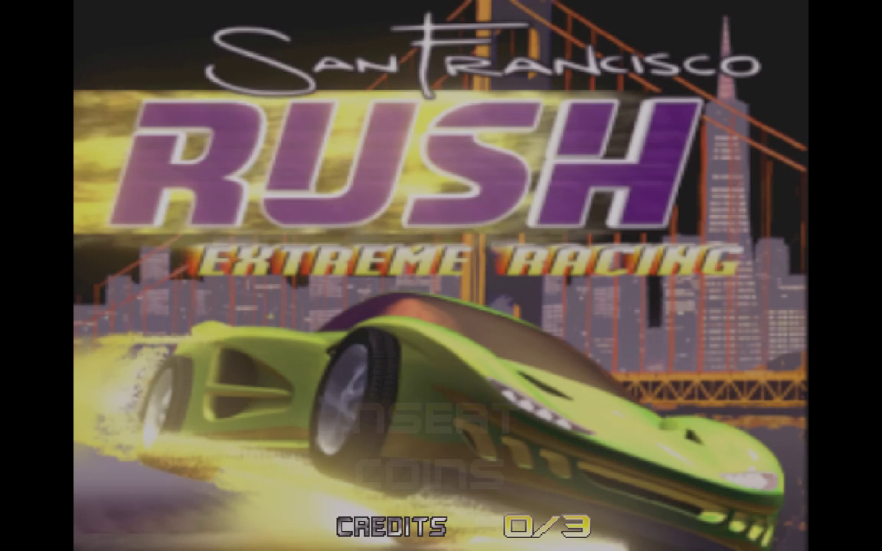
{"action": "key", "text": "5"}
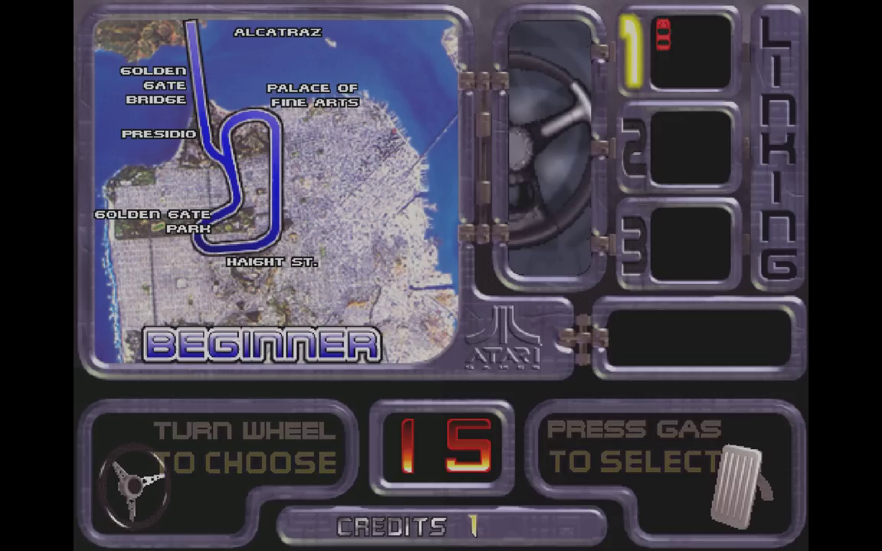
{"action": "key", "text": "ctrl"}
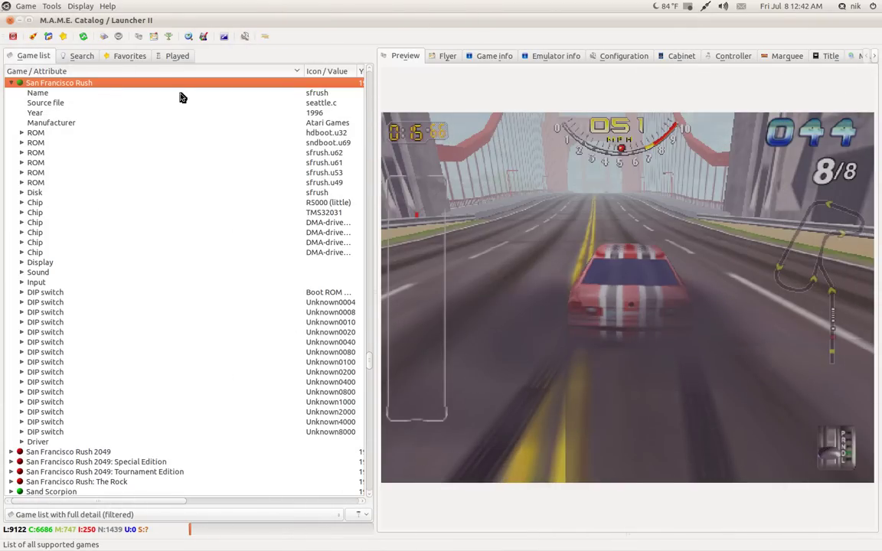
Collapse the San Francisco Rush details in the full game list.
{"action": "left_click", "coordinate": [124, 61]}
{"action": "left_click", "coordinate": [70, 59]}
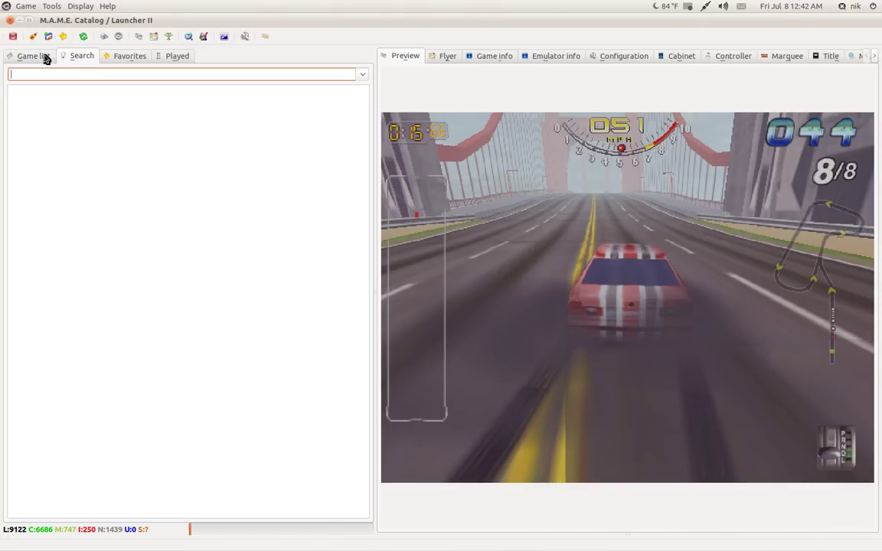
{"action": "left_click", "coordinate": [35, 60]}
{"action": "left_click", "coordinate": [11, 82]}
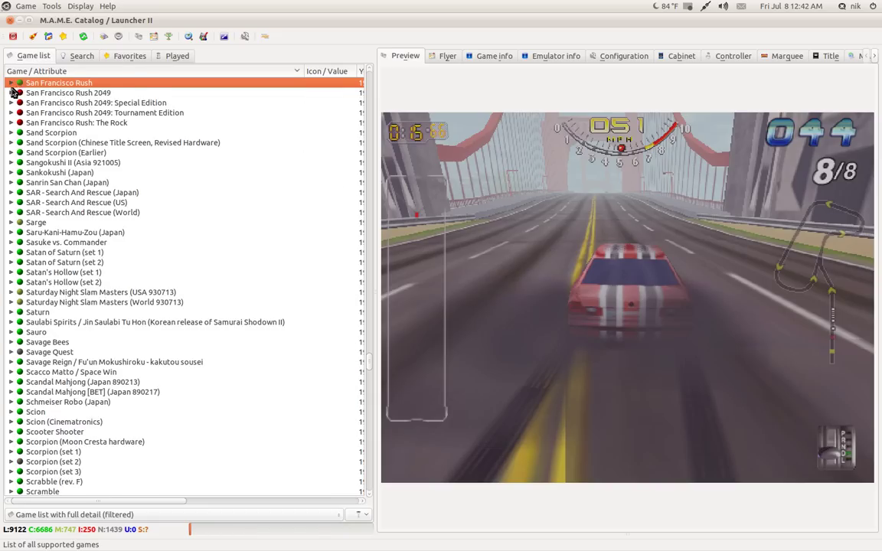
{"action": "scroll", "coordinate": [93, 158], "scroll_direction": "up", "scroll_amount": 3}
{"action": "scroll", "coordinate": [93, 158], "scroll_direction": "up", "scroll_amount": 7}
Launch Street Fighter III 3rd Strike (Japan 990512, NO CD) from the played games and start a one-player game.
{"action": "left_click", "coordinate": [126, 56]}
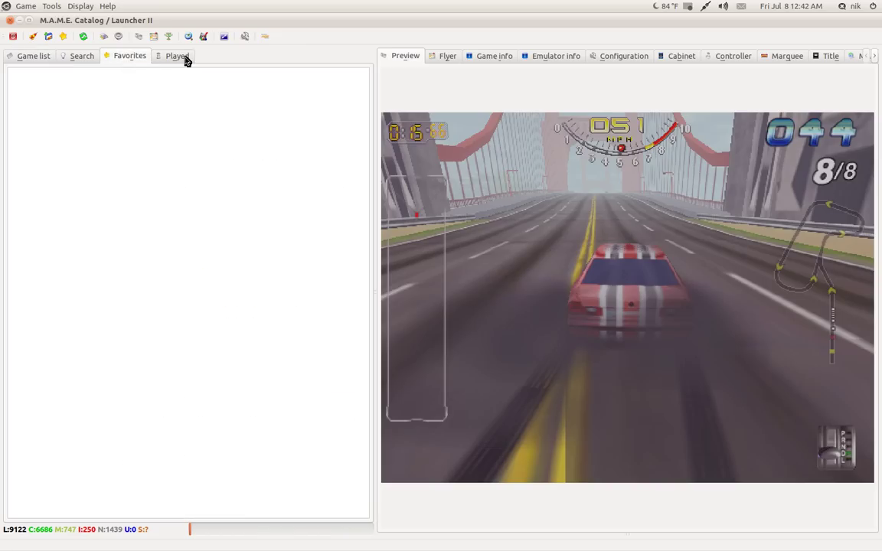
{"action": "left_click", "coordinate": [183, 58]}
{"action": "left_click", "coordinate": [98, 83]}
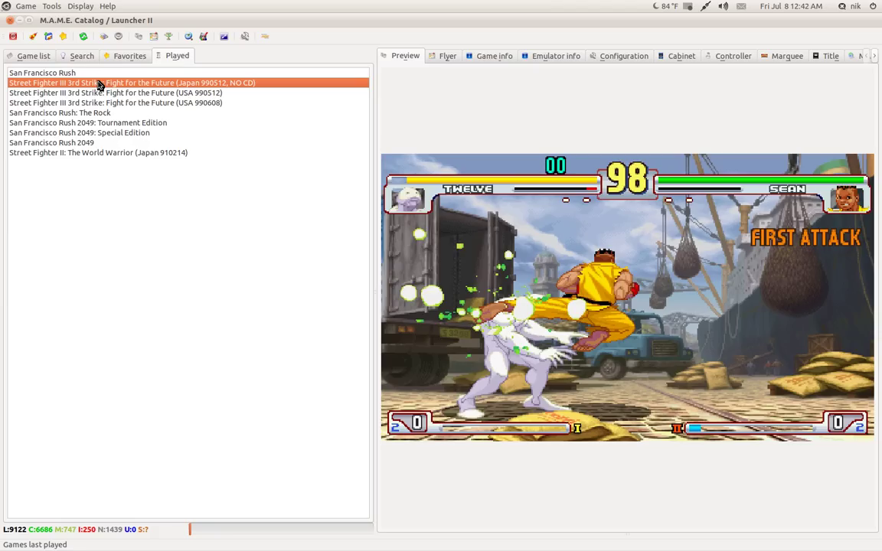
{"action": "left_click", "coordinate": [115, 102]}
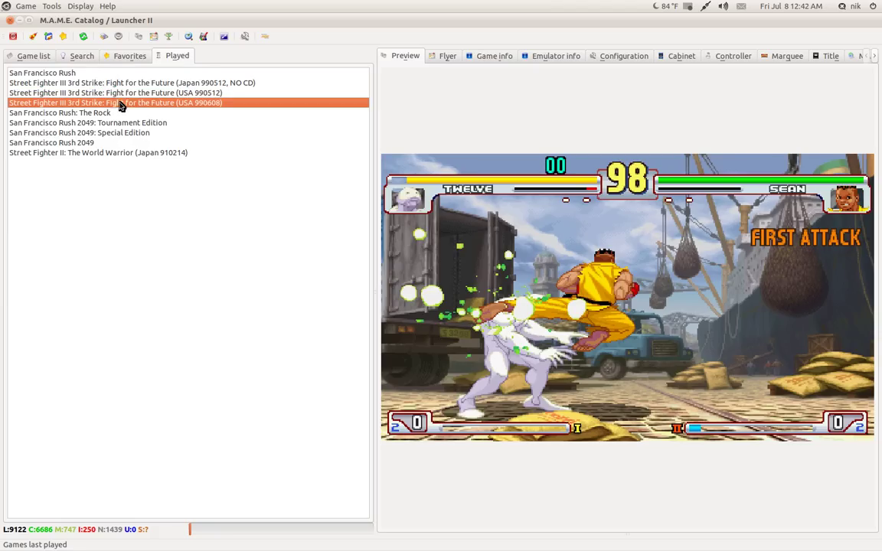
{"action": "right_click", "coordinate": [161, 83]}
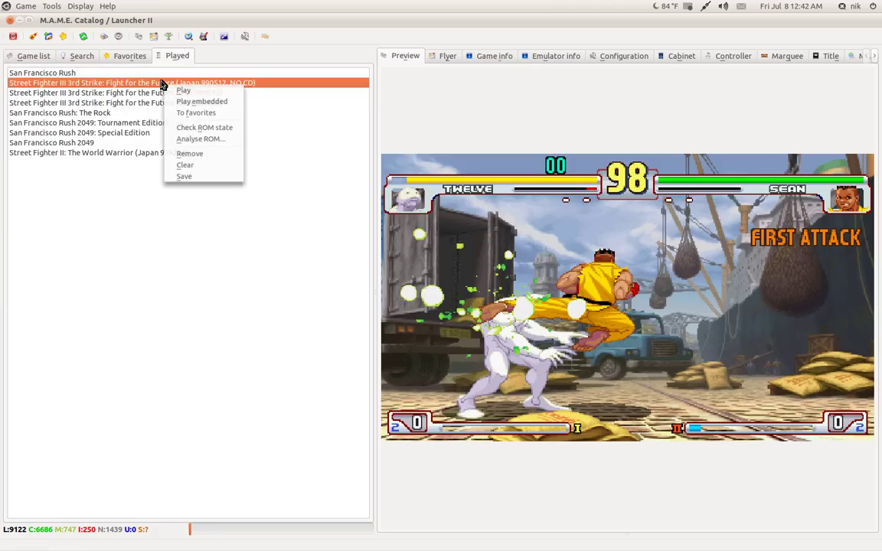
{"action": "left_click", "coordinate": [182, 88]}
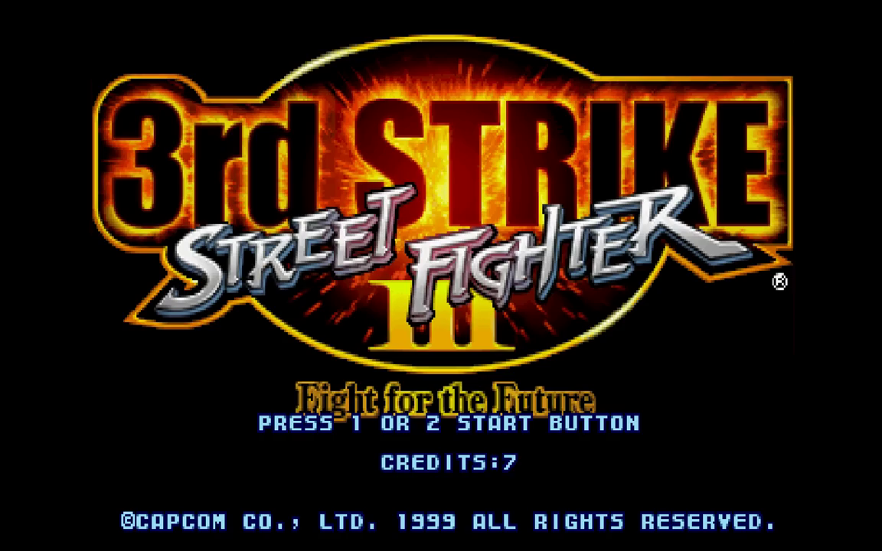
{"action": "key", "text": "1"}
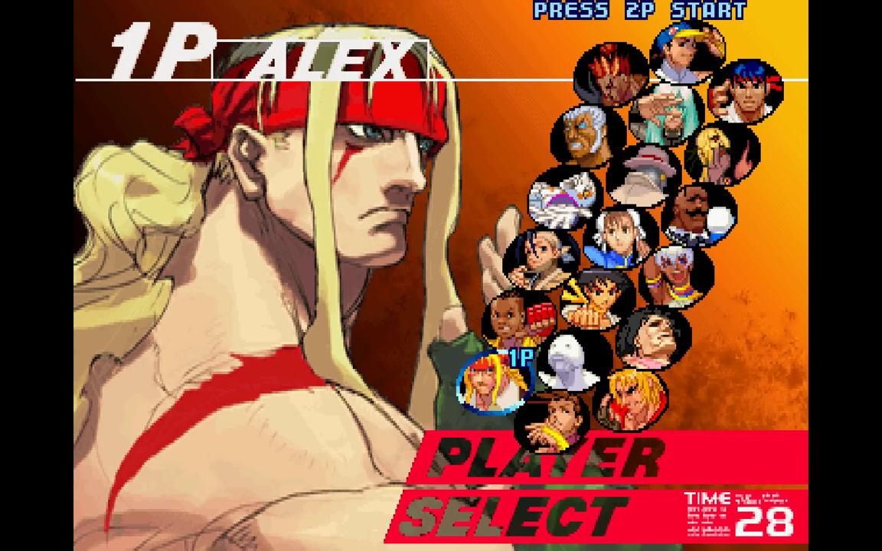
Choose Makoto with Super Art II and pick Dudley as the first-stage opponent.
{"action": "key", "text": "Right"}
{"action": "key", "text": "Up"}
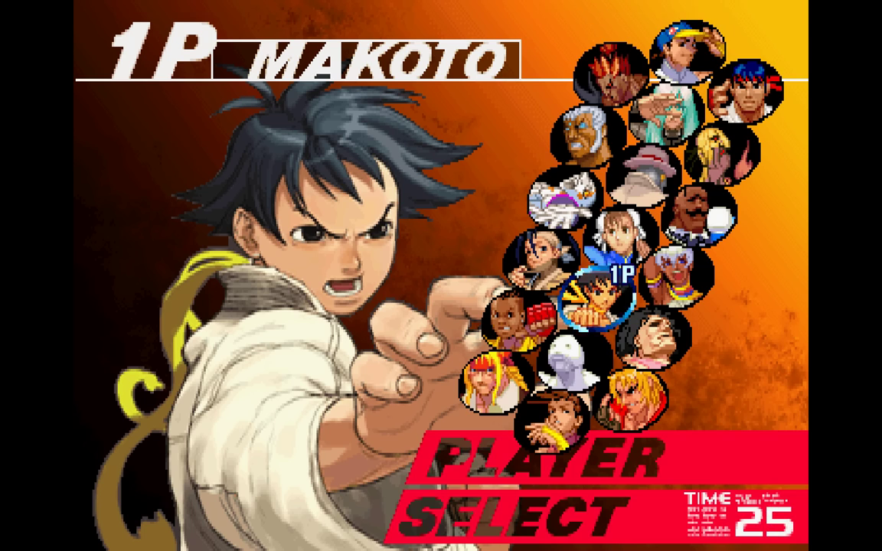
{"action": "key", "text": "ctrl"}
{"action": "key", "text": "Down"}
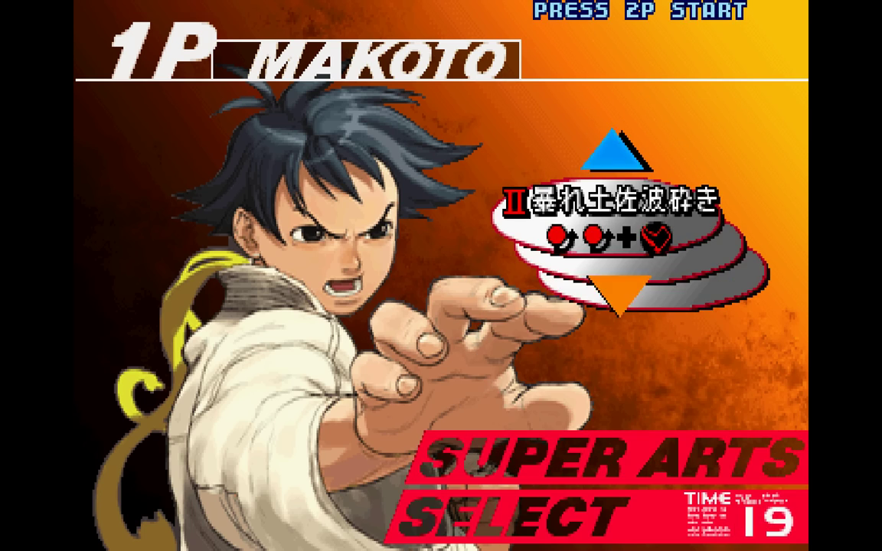
{"action": "key", "text": "ctrl"}
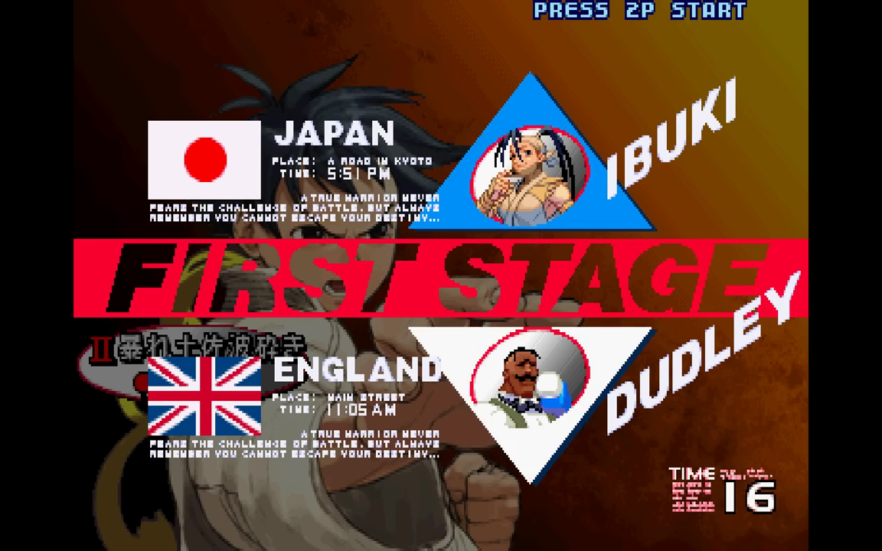
{"action": "key", "text": "ctrl"}
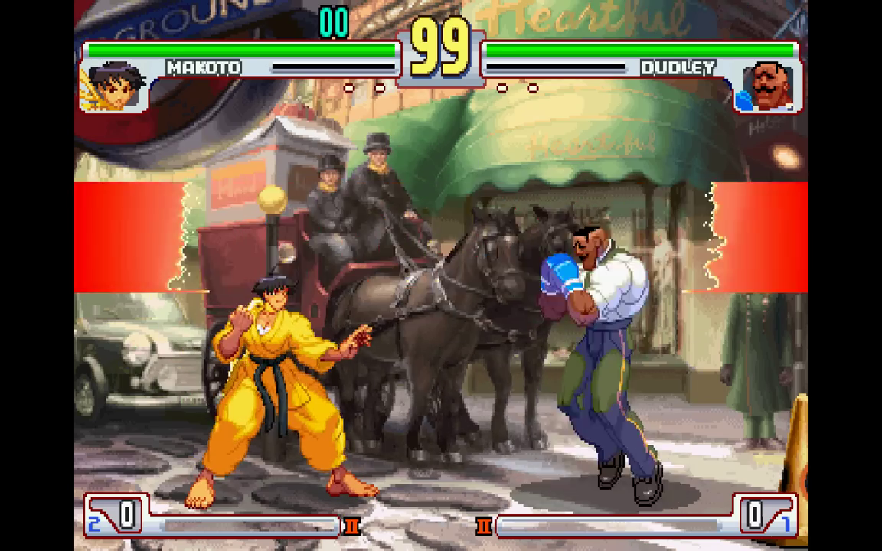
Fight the first round against Dudley as Makoto, combining jumps, dashes, punches and kicks until he is knocked out.
{"action": "key", "text": "Up+Left"}
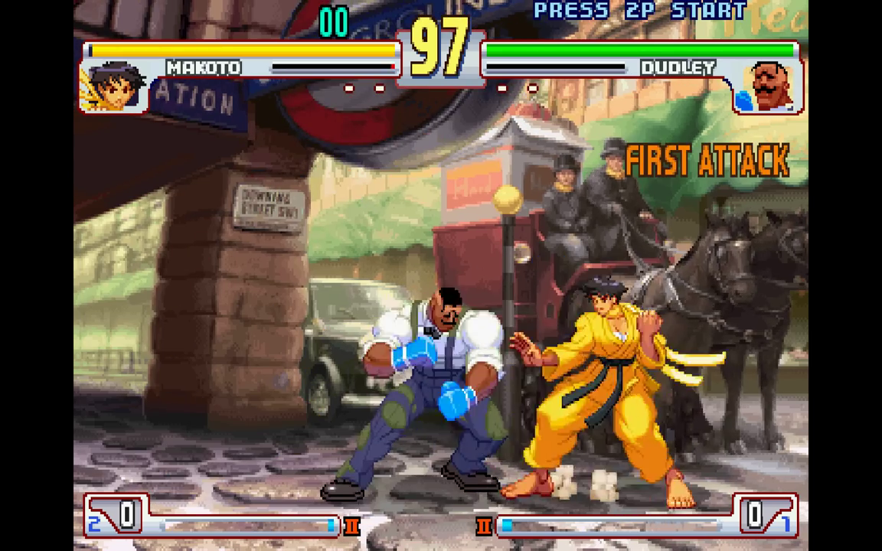
{"action": "key", "text": "x"}
{"action": "key", "text": "Up+Right"}
{"action": "key", "text": "Down"}
{"action": "key", "text": "Left"}
{"action": "key", "text": "z"}
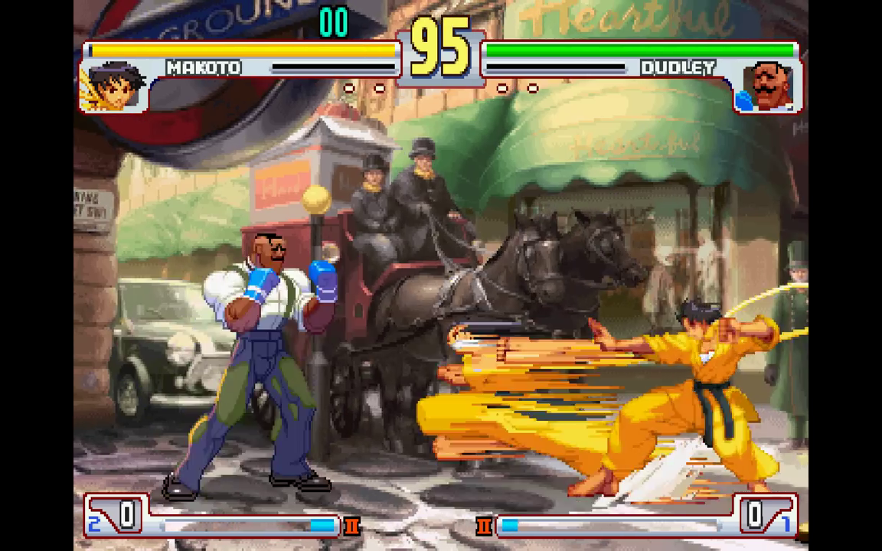
{"action": "key", "text": "Up"}
{"action": "key", "text": "Up+Left"}
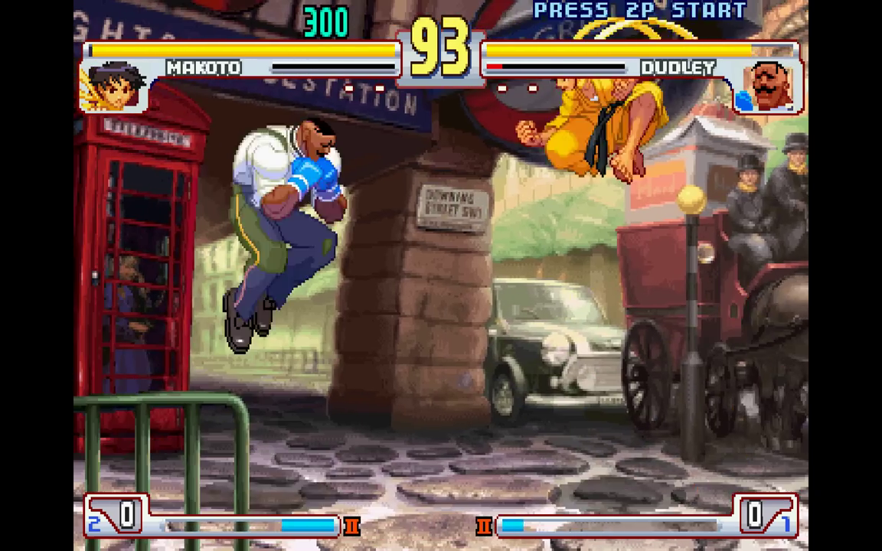
{"action": "key", "text": "x"}
{"action": "key", "text": "Up"}
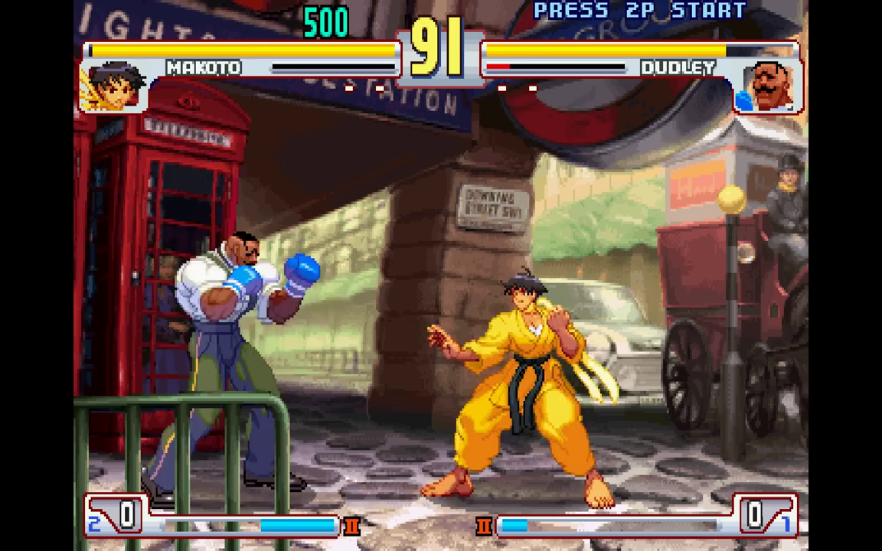
{"action": "key", "text": "Down"}
{"action": "key", "text": "Up+Right"}
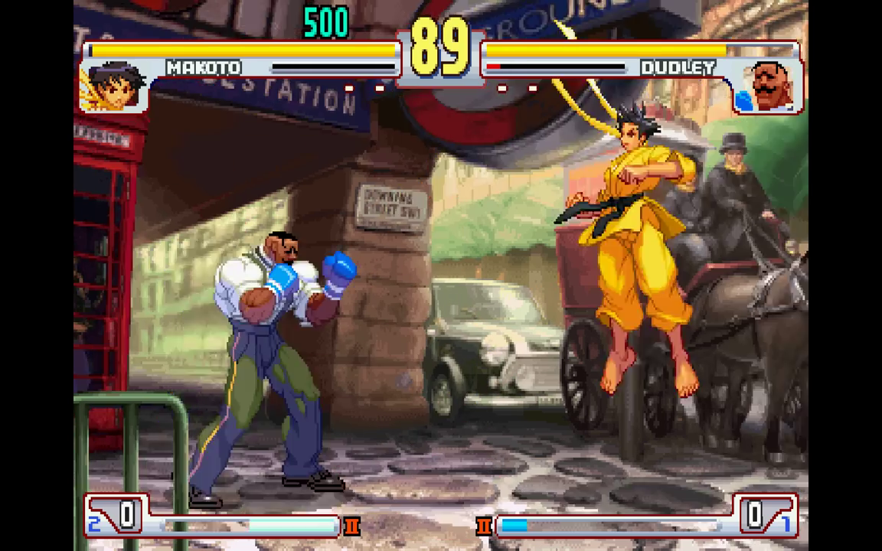
{"action": "key", "text": "Down"}
{"action": "key", "text": "Left"}
{"action": "key", "text": "a"}
{"action": "key", "text": "z"}
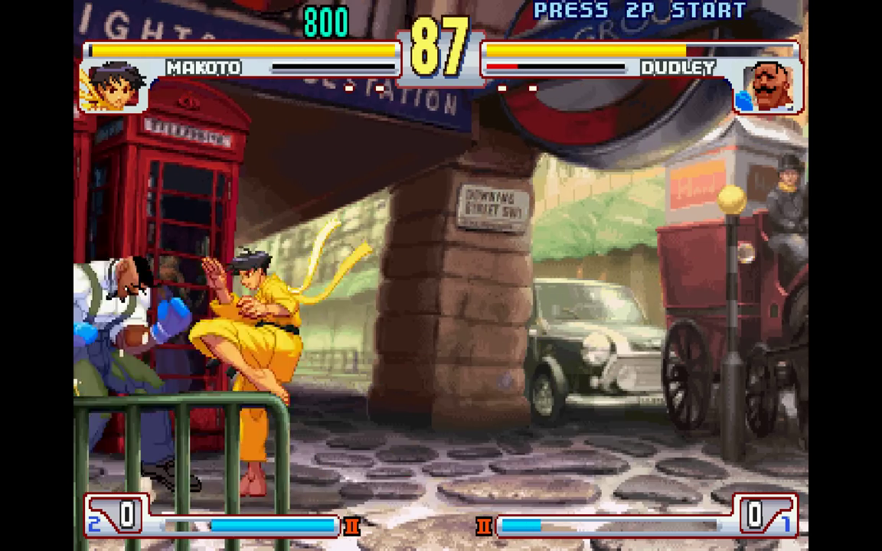
{"action": "key", "text": "Right"}
{"action": "key", "text": "Right"}
{"action": "key", "text": "Up"}
{"action": "key", "text": "Down"}
{"action": "key", "text": "Left"}
{"action": "key", "text": "a"}
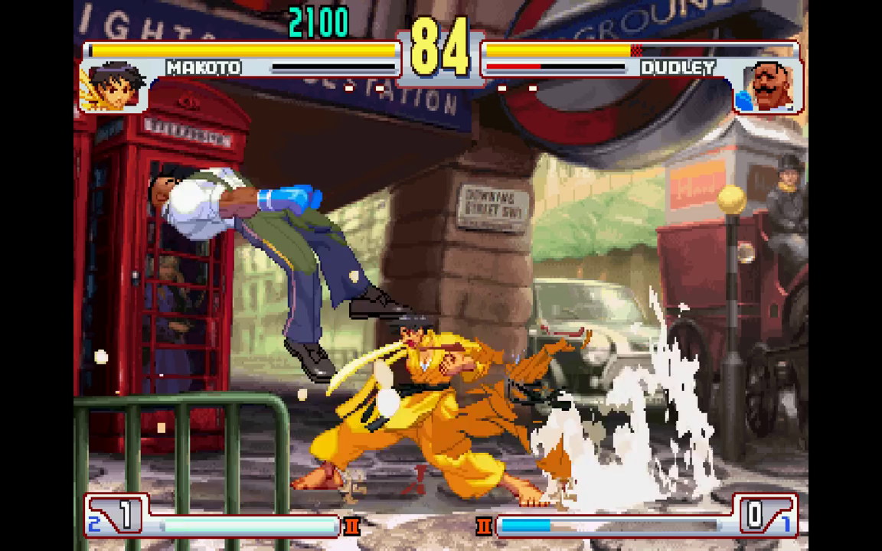
{"action": "key", "text": "Up+Left"}
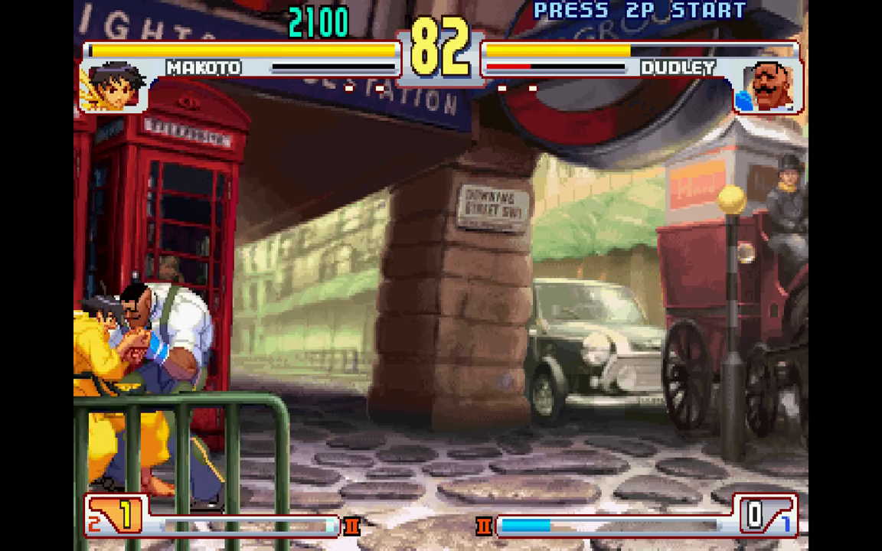
{"action": "key", "text": "a"}
{"action": "key", "text": "z"}
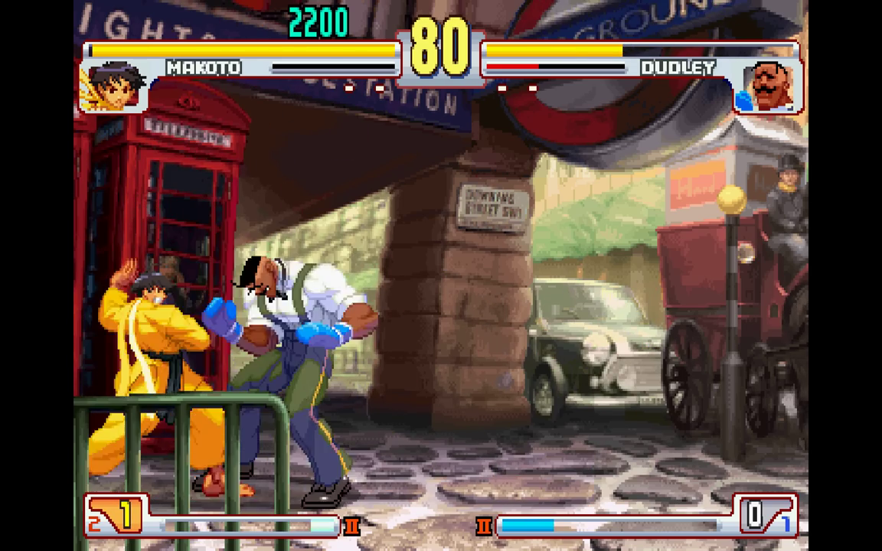
{"action": "key", "text": "z"}
{"action": "key", "text": "Down"}
{"action": "key", "text": "z"}
{"action": "key", "text": "Down"}
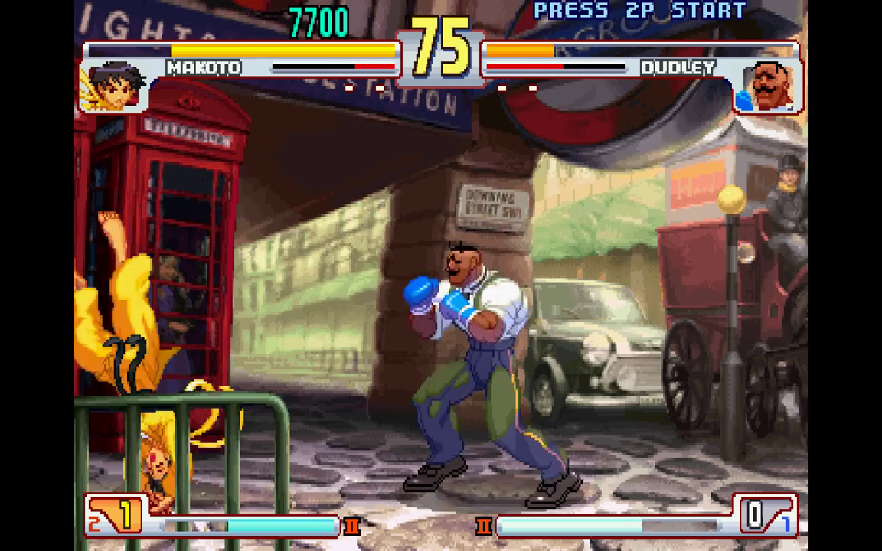
{"action": "key", "text": "Right"}
{"action": "key", "text": "Right"}
{"action": "key", "text": "z"}
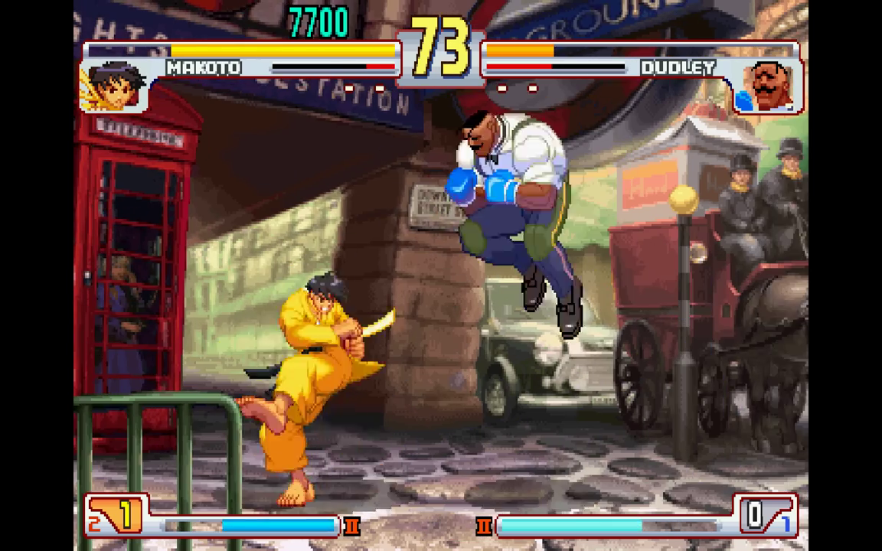
{"action": "key", "text": "z"}
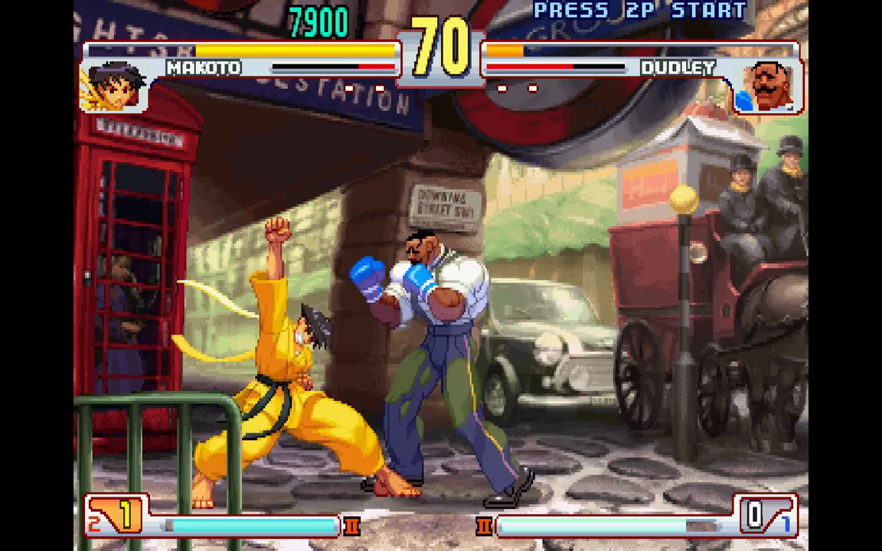
{"action": "key", "text": "Right"}
{"action": "key", "text": "z"}
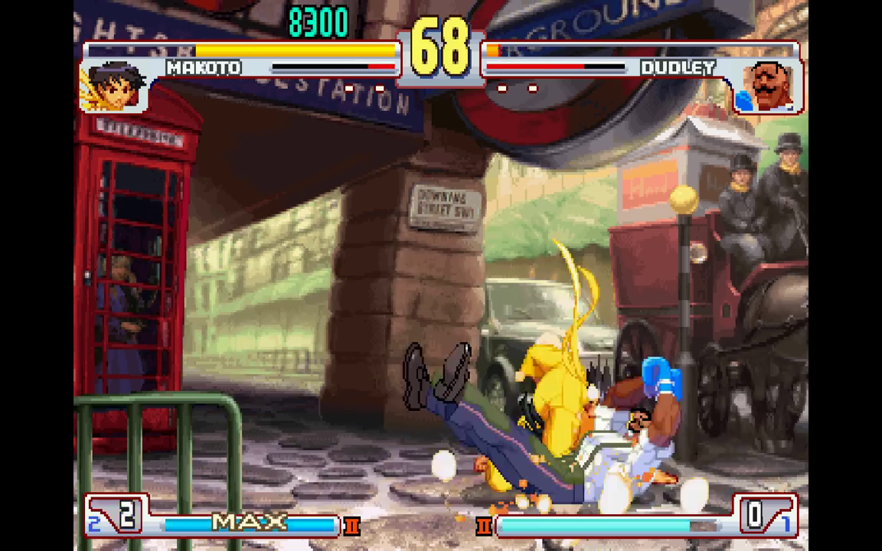
{"action": "key", "text": "Down"}
{"action": "key", "text": "Right"}
{"action": "key", "text": "z"}
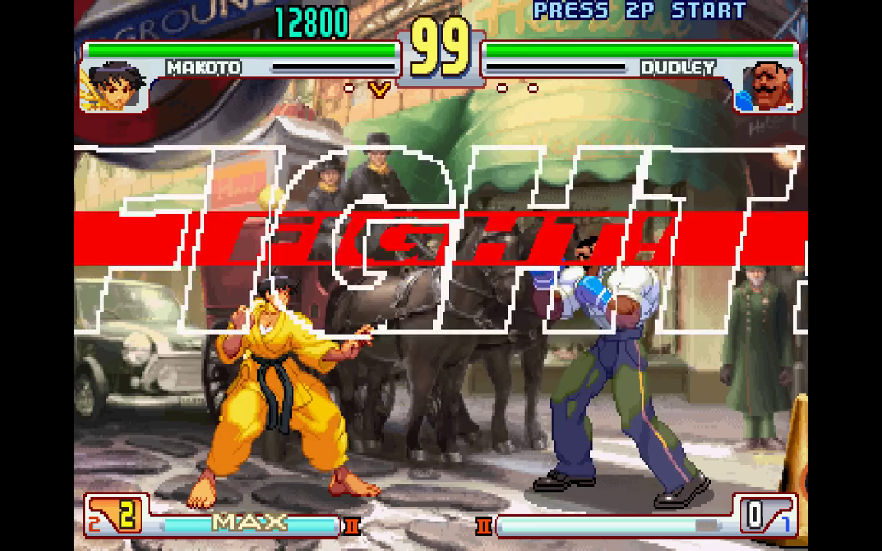
Fight the second round against Dudley using Makoto's super art and follow-up attacks, and return to the launcher.
{"action": "key", "text": "Up"}
{"action": "key", "text": "Right"}
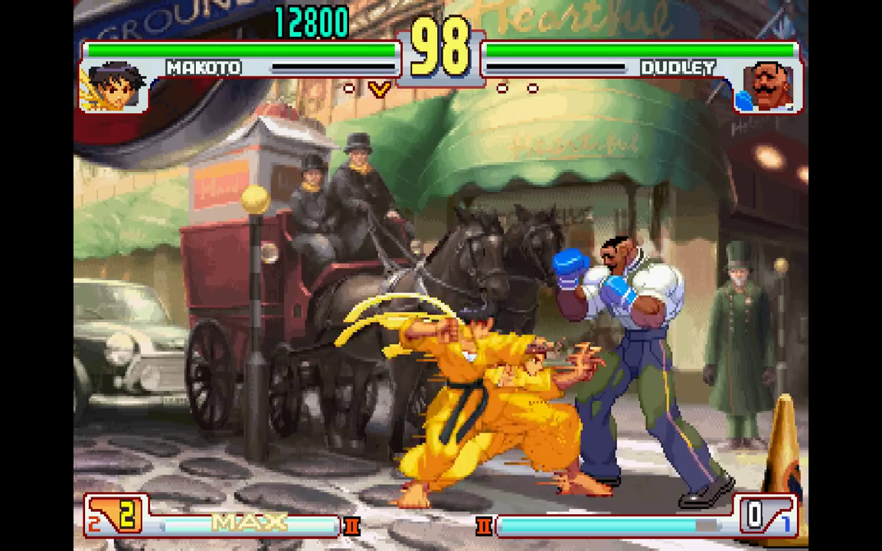
{"action": "key", "text": "a"}
{"action": "key", "text": "z"}
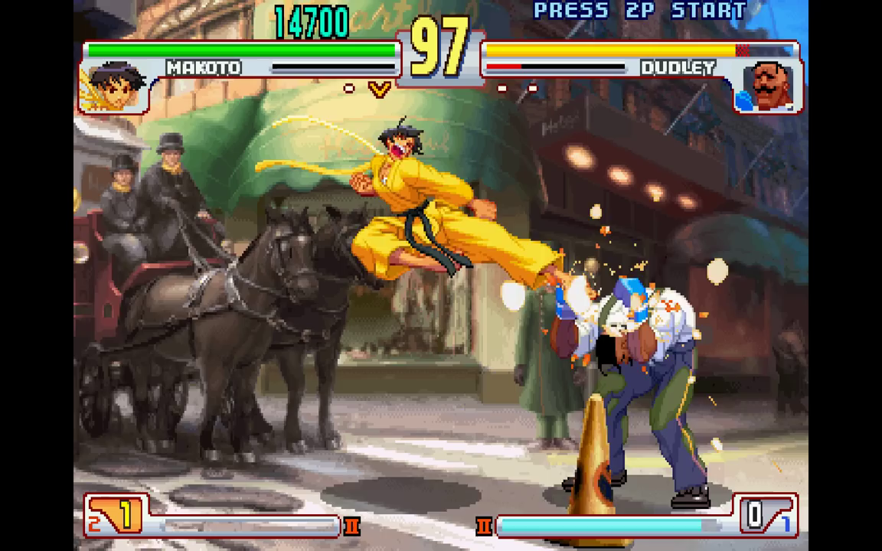
{"action": "key", "text": "a"}
{"action": "key", "text": "Up"}
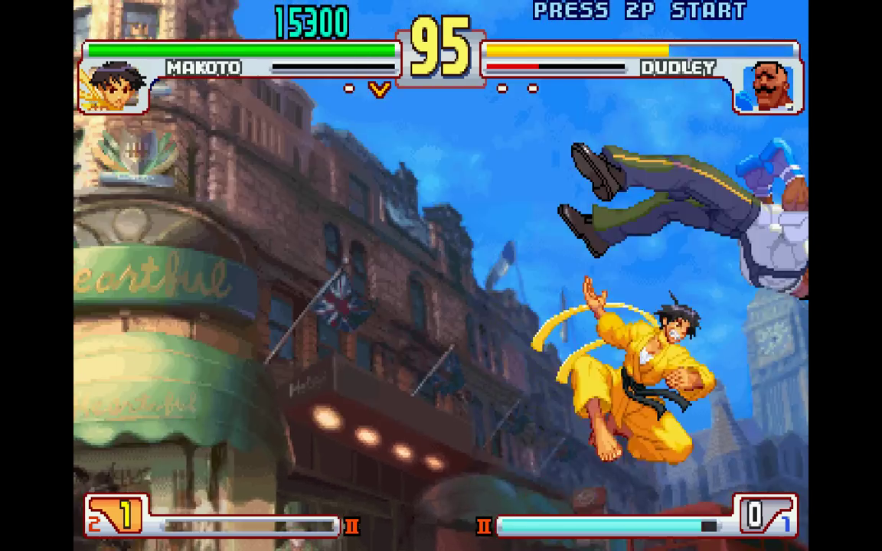
{"action": "key", "text": "a"}
{"action": "key", "text": "z"}
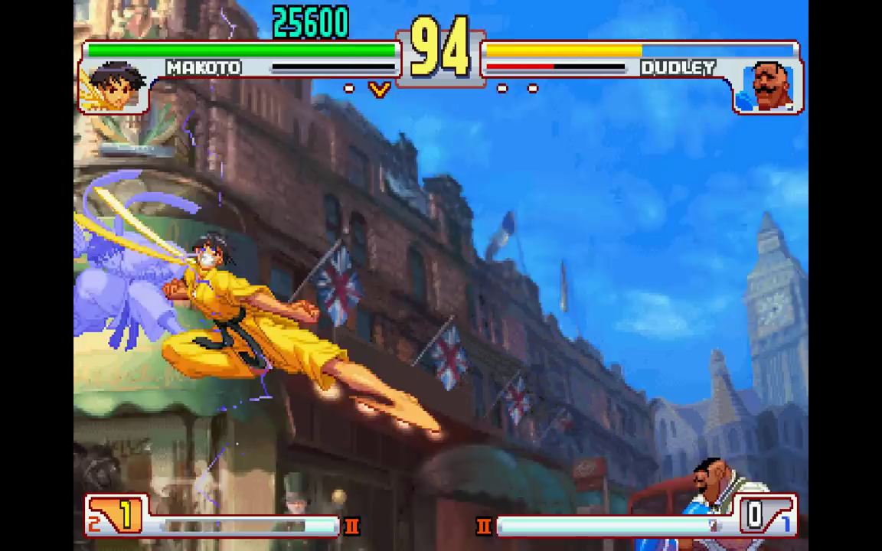
{"action": "key", "text": "a"}
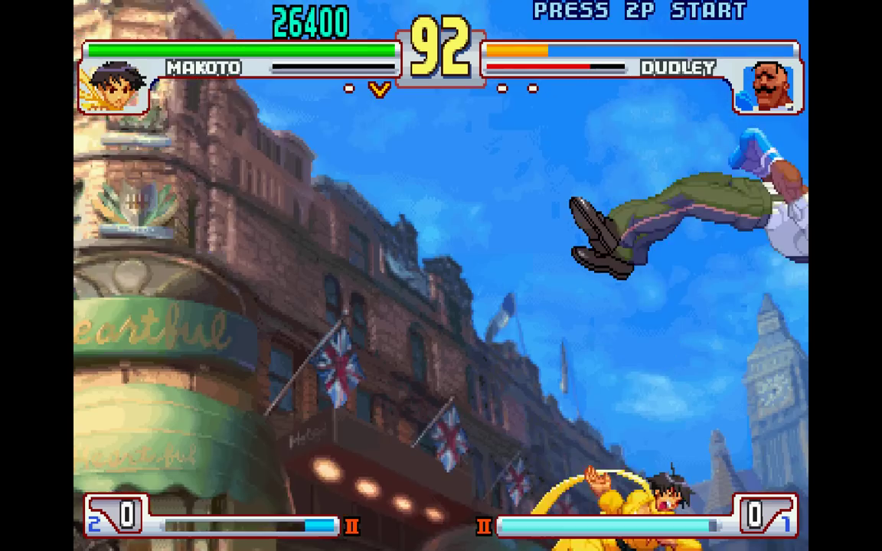
{"action": "key", "text": "a"}
{"action": "key", "text": "z"}
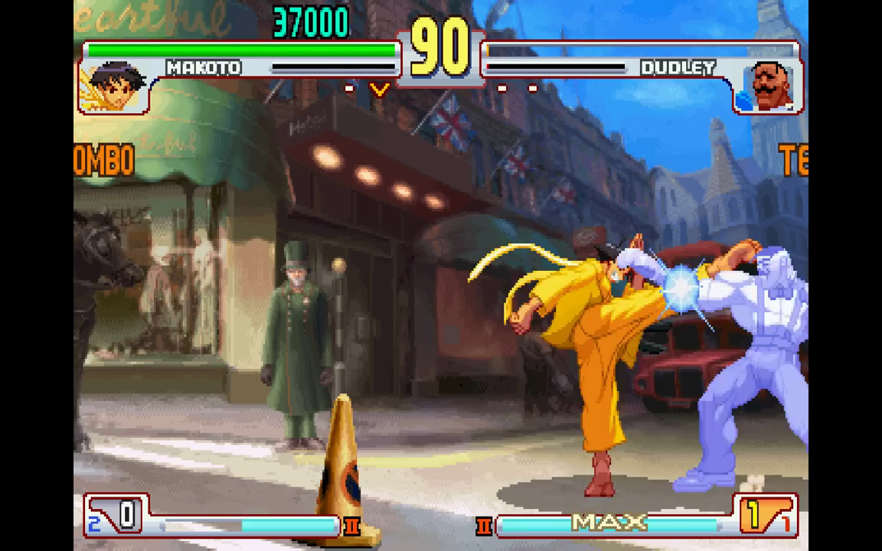
{"action": "key", "text": "a"}
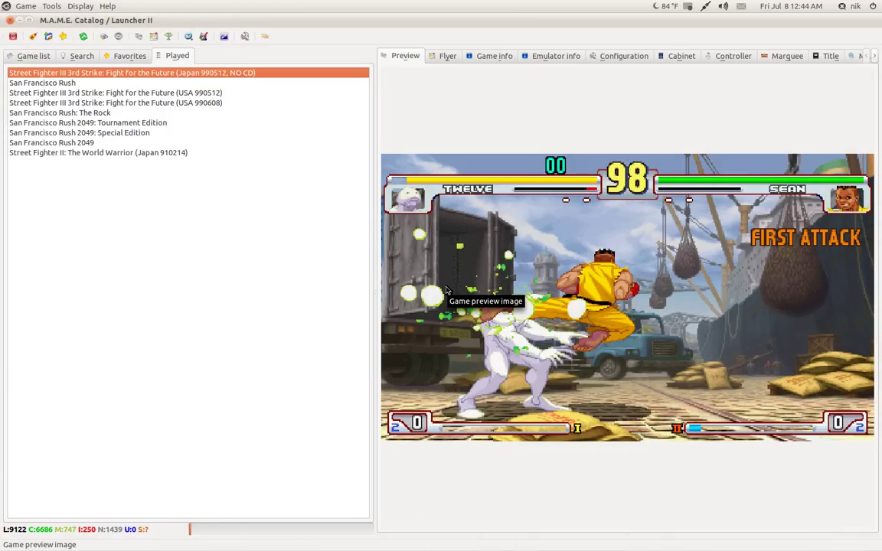
Hide the M.A.M.E. Catalog / Launcher II window to show the desktop.
{"action": "left_click", "coordinate": [11, 21]}
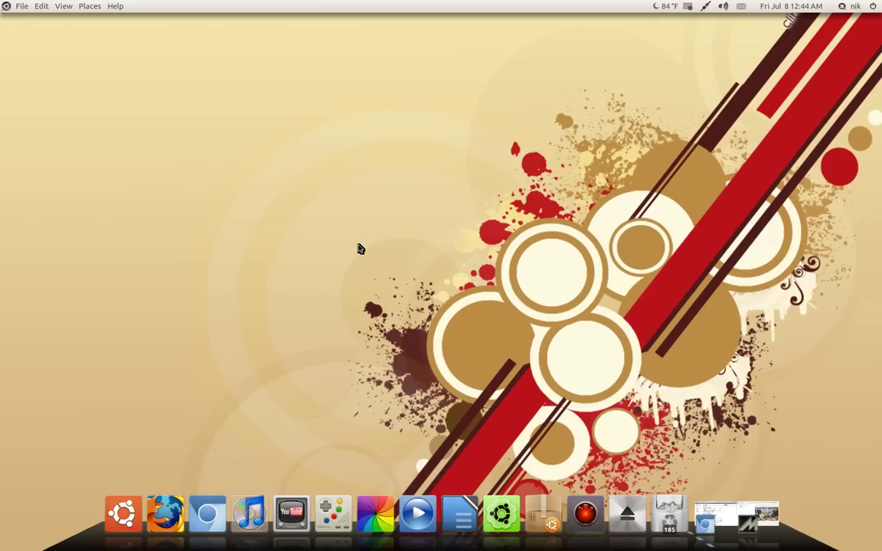